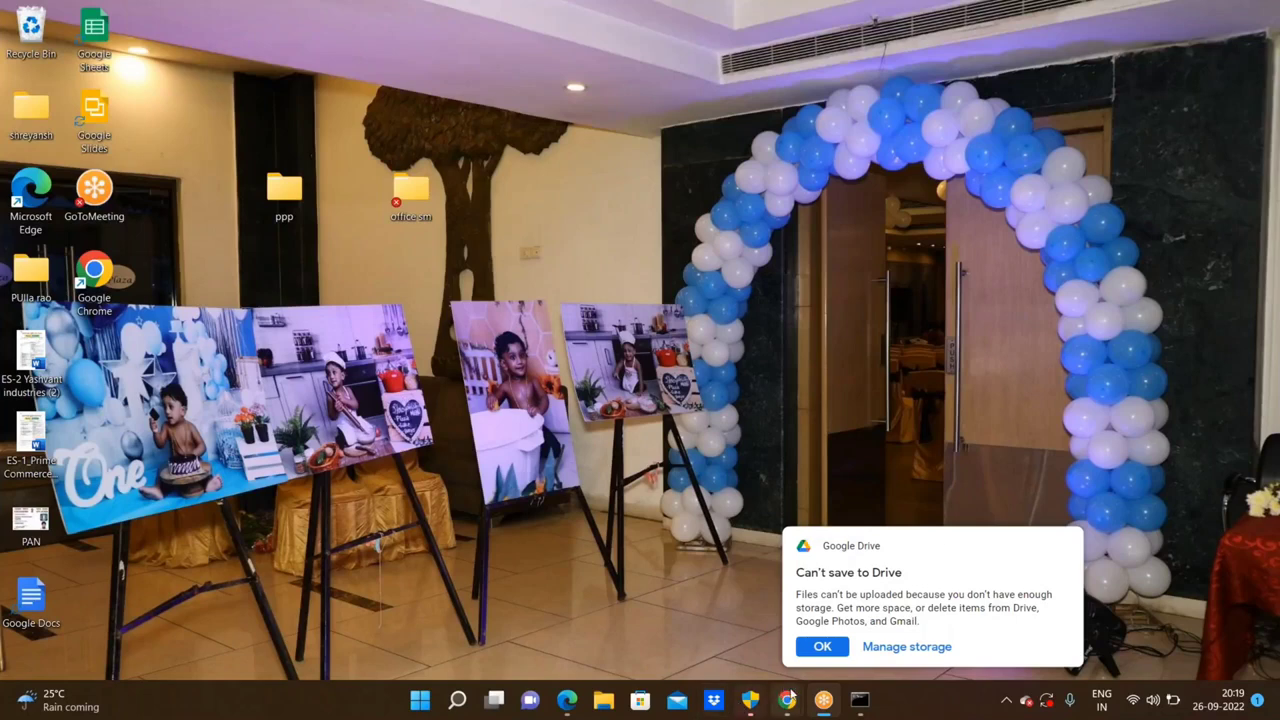
Switch to the Chrome window with the new tab and search Google for "eclipse downloads"
mouse_move(789, 700)
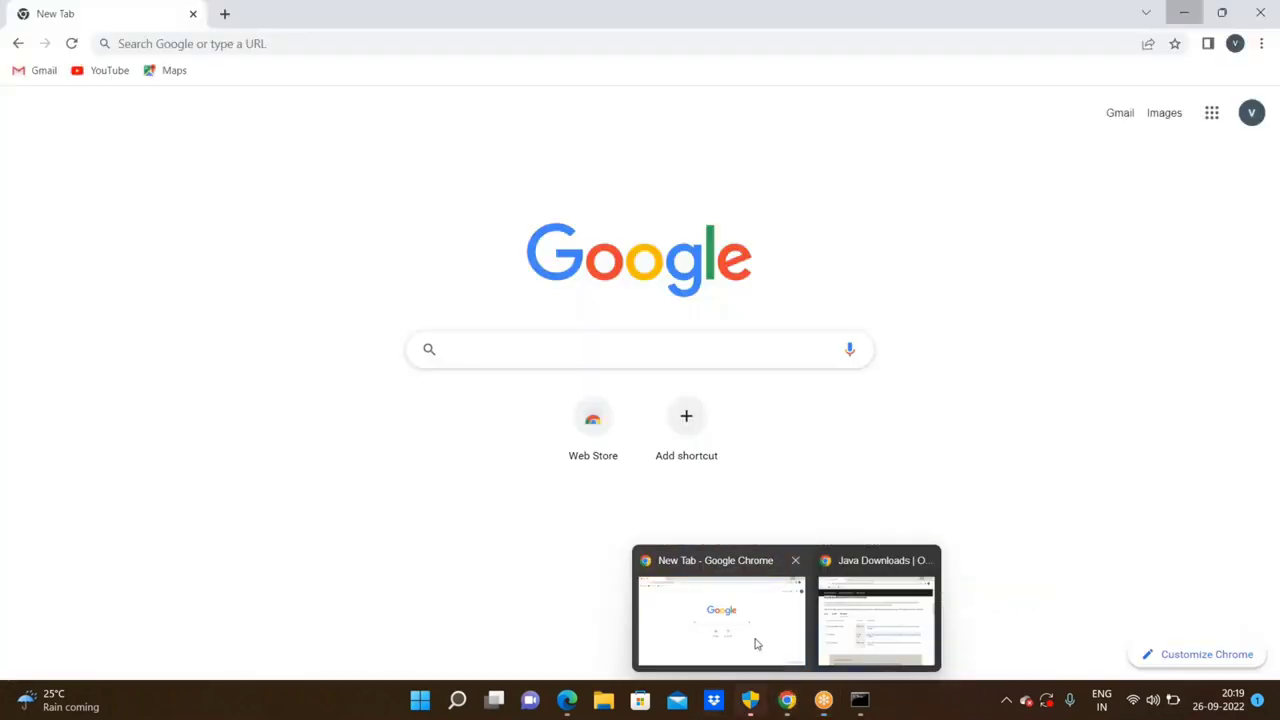
left_click(757, 644)
left_click(601, 350)
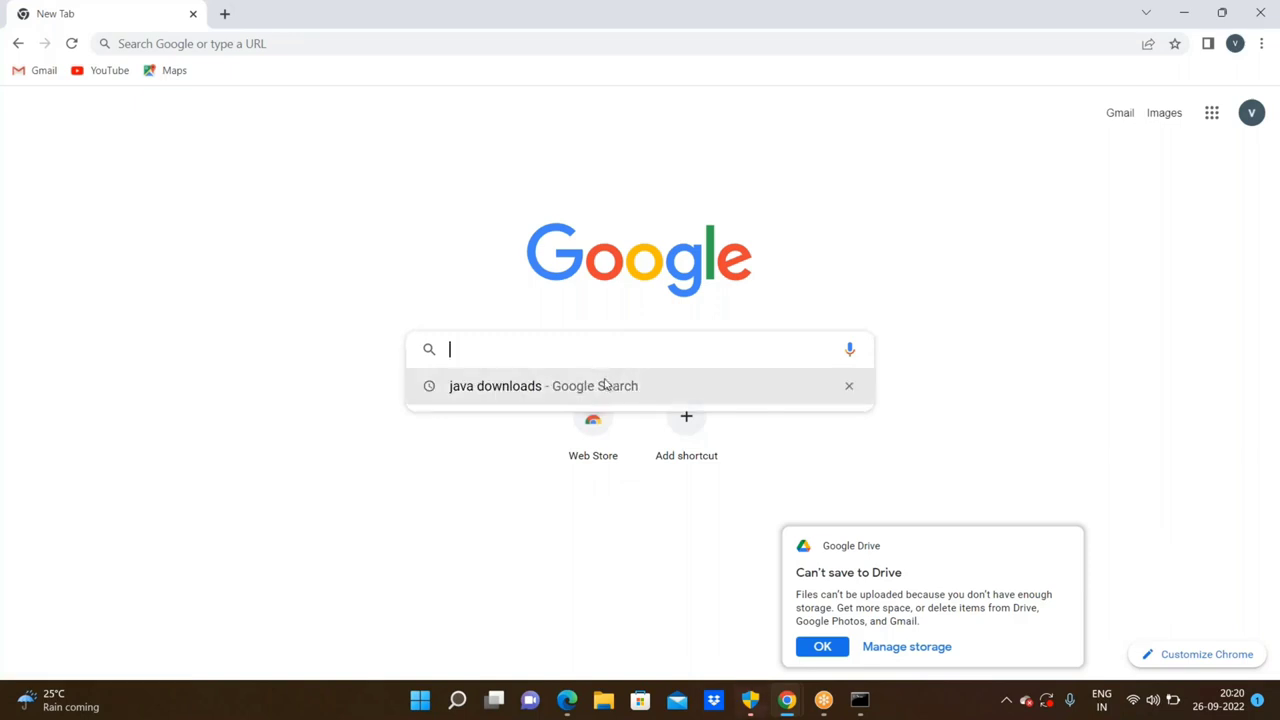
type("eclips")
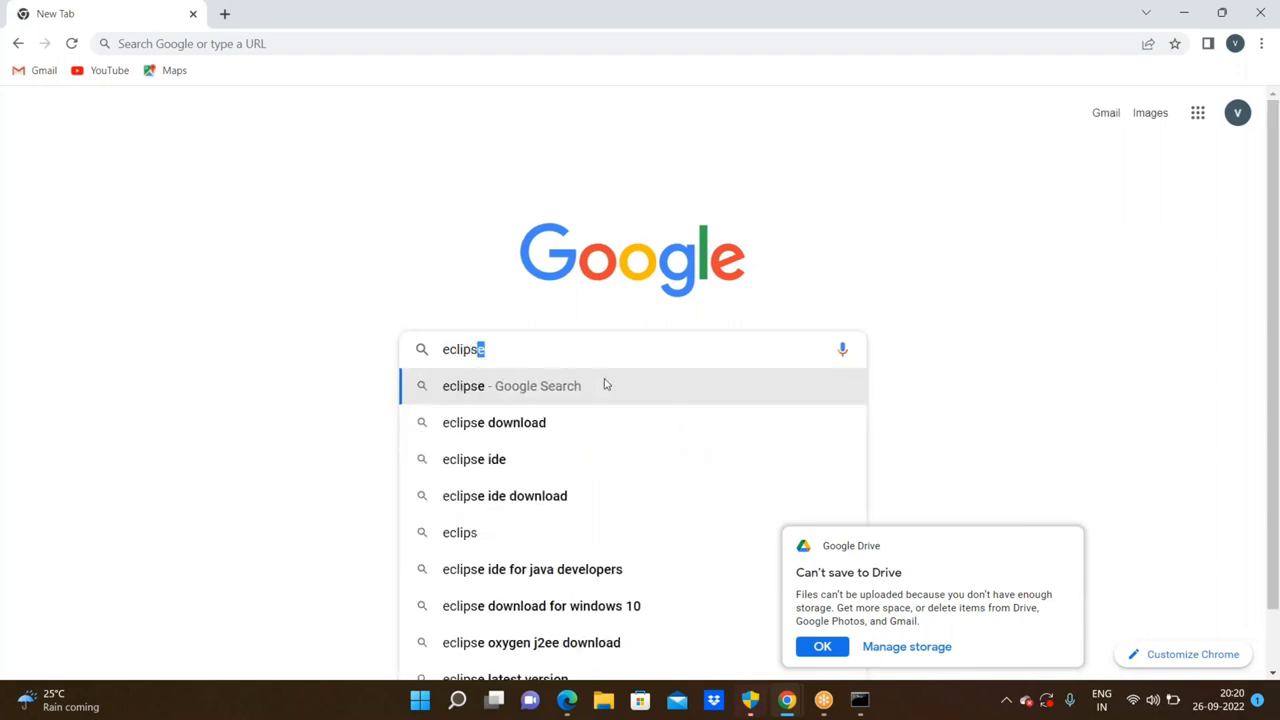
type("e downk")
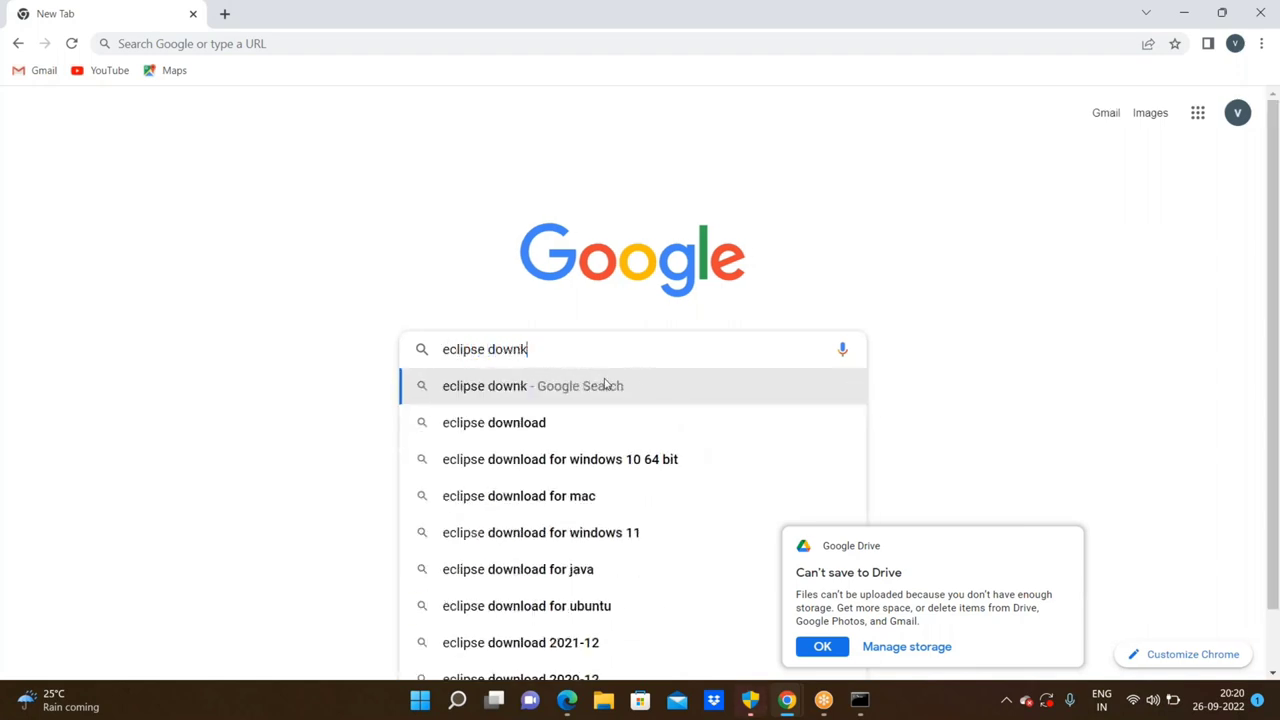
key("BackSpace")
type("loads")
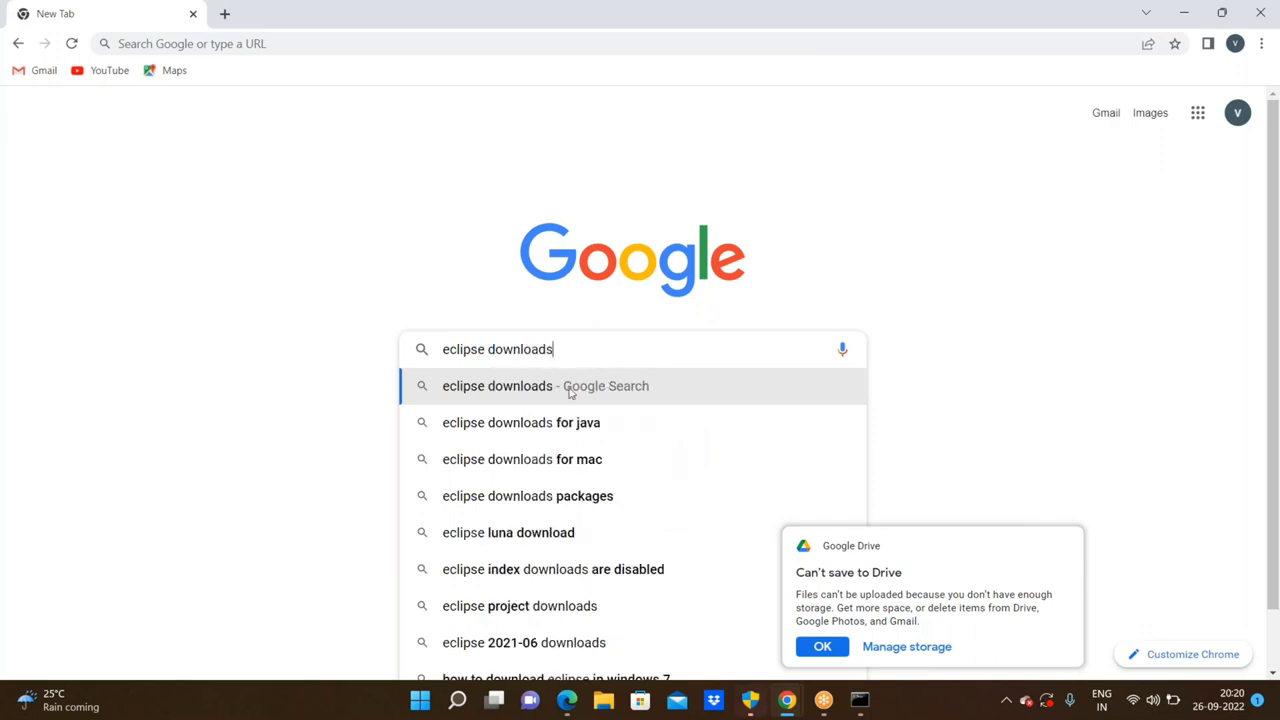
left_click(536, 393)
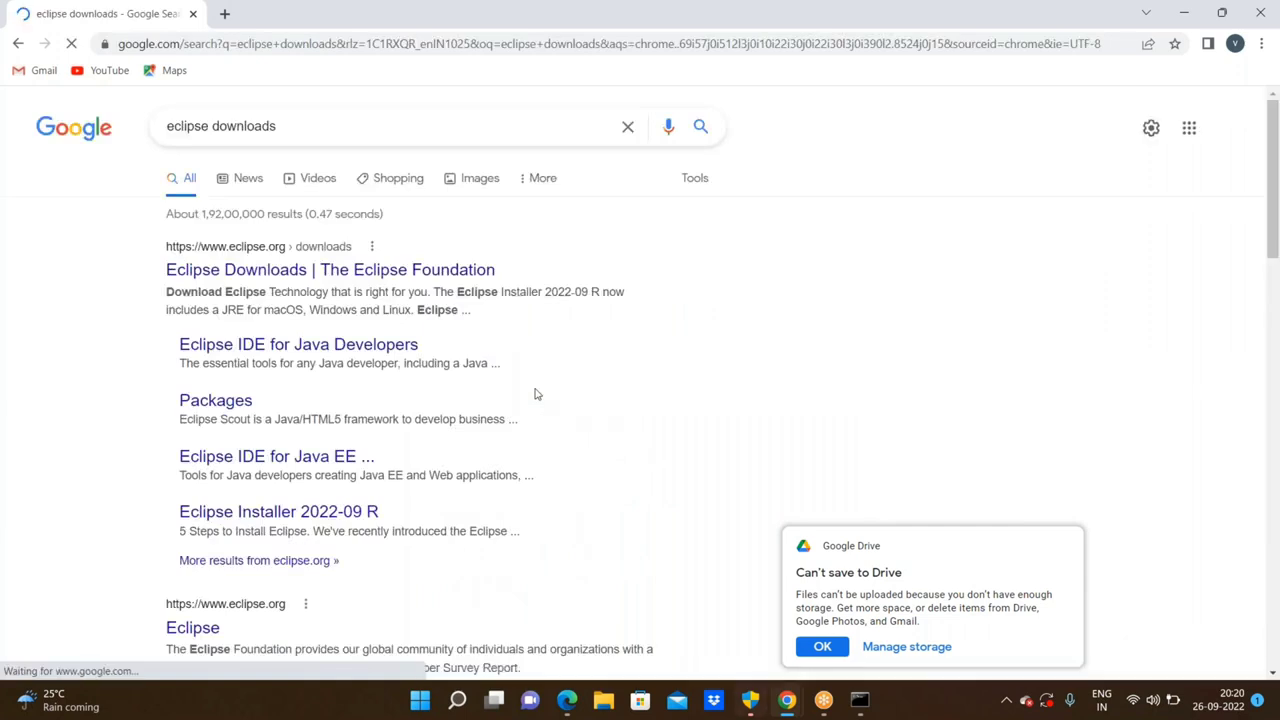
Open the Eclipse Foundation downloads page from the results and choose the x86_64 download of Eclipse IDE 2022-09
left_click(318, 272)
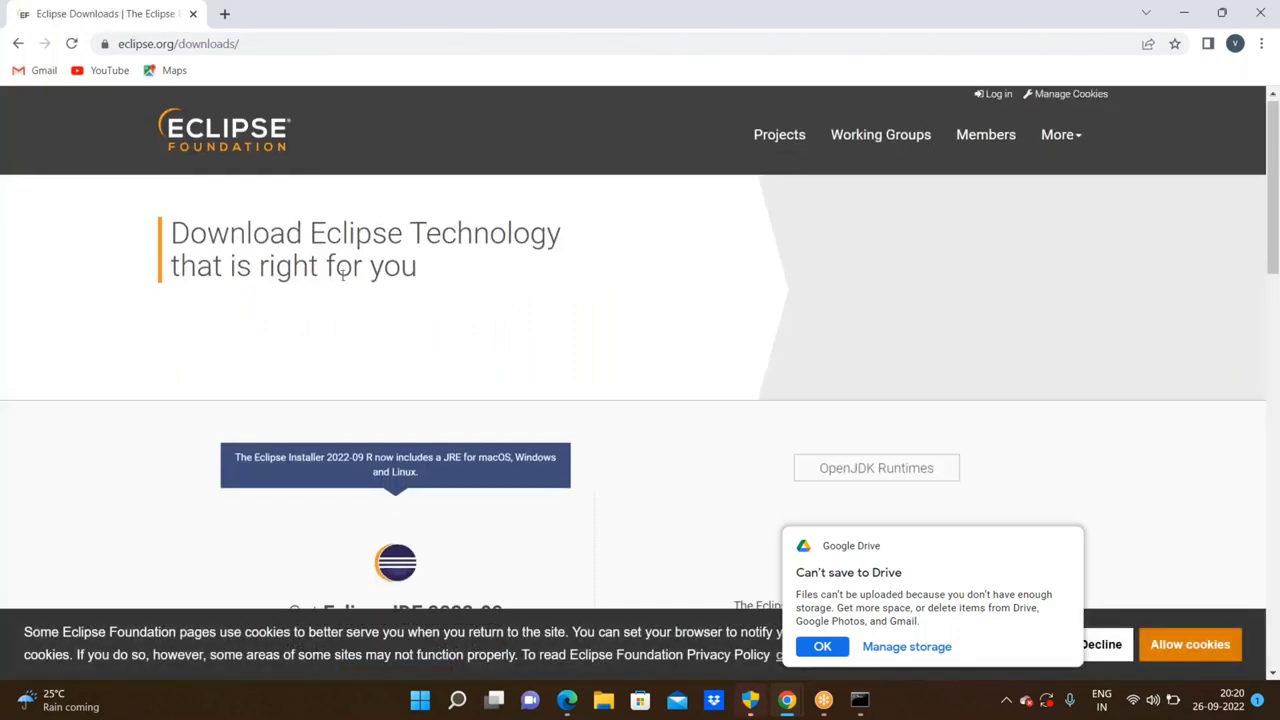
scroll(342, 273, "down", 2)
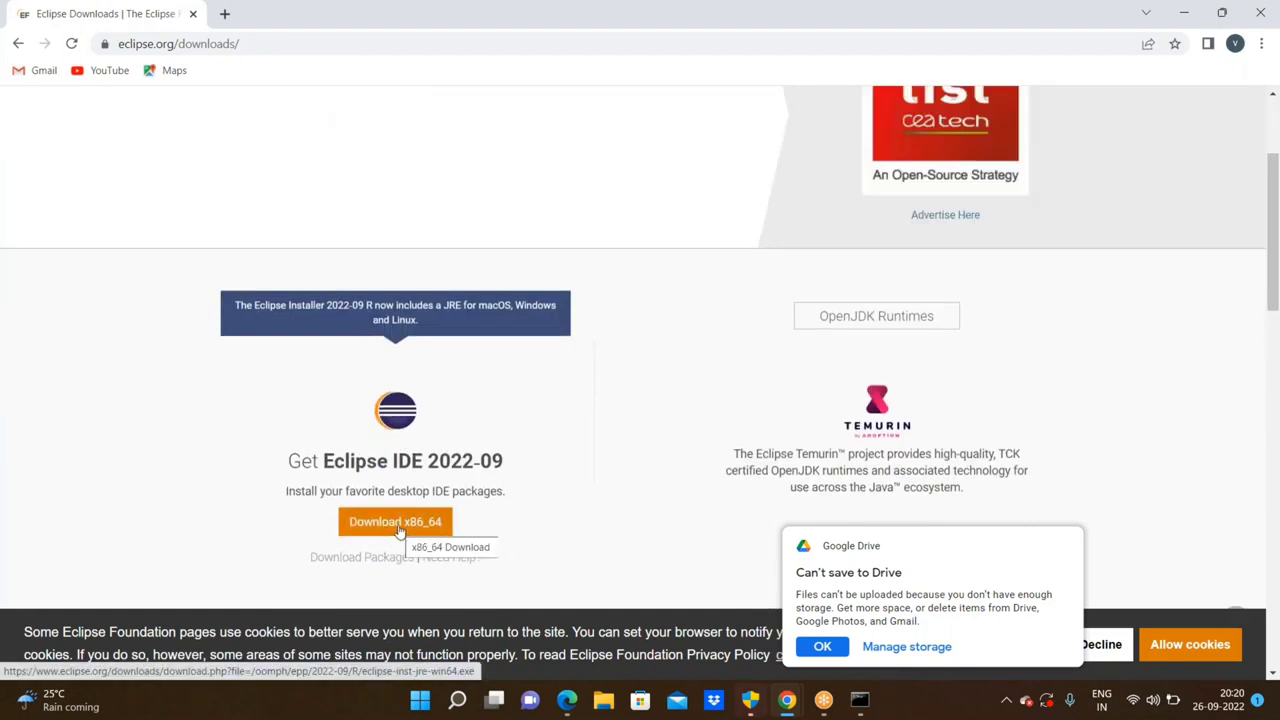
left_click(400, 530)
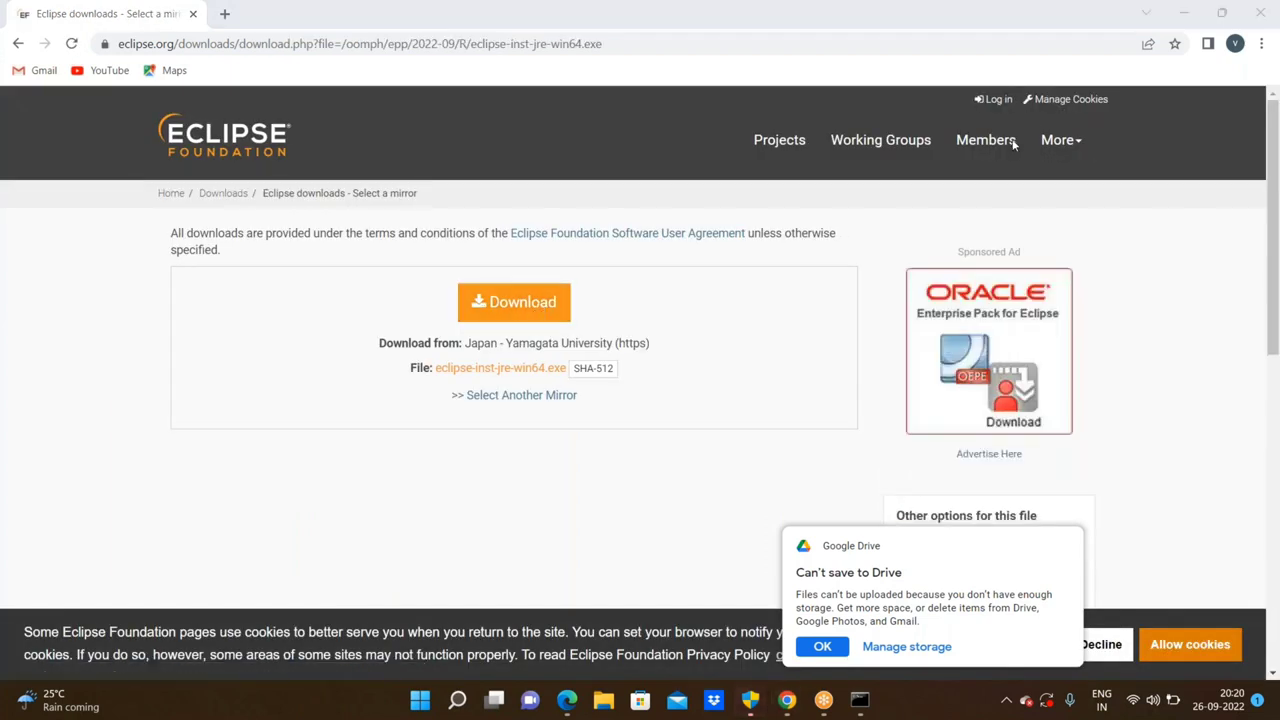
Dismiss the Google Drive storage notification and allow cookies on the Eclipse site
left_click(840, 650)
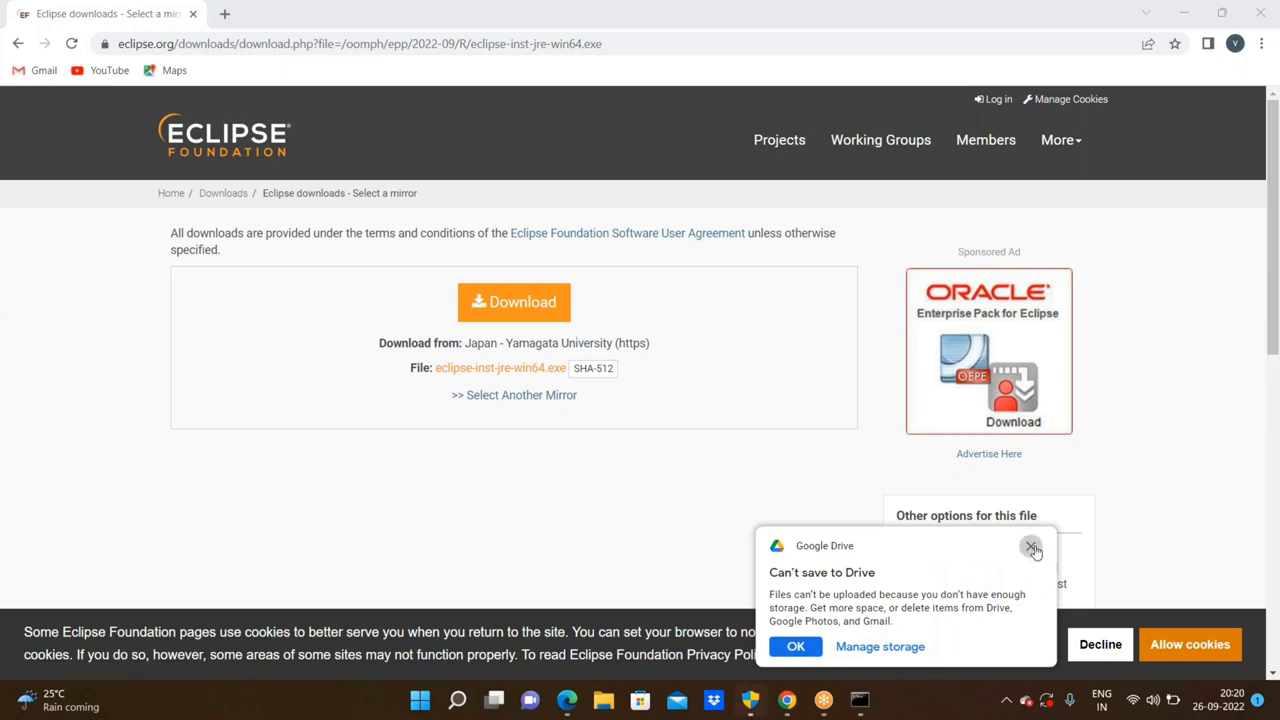
left_click(1032, 548)
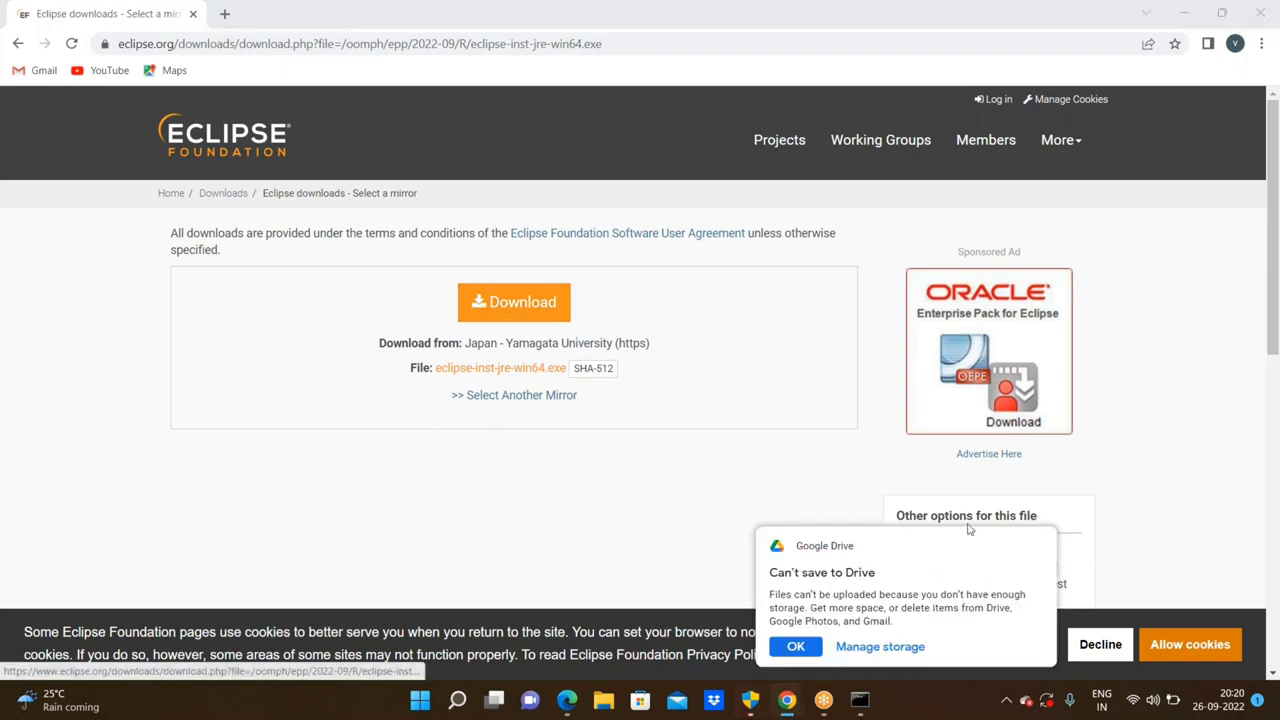
left_click(1165, 655)
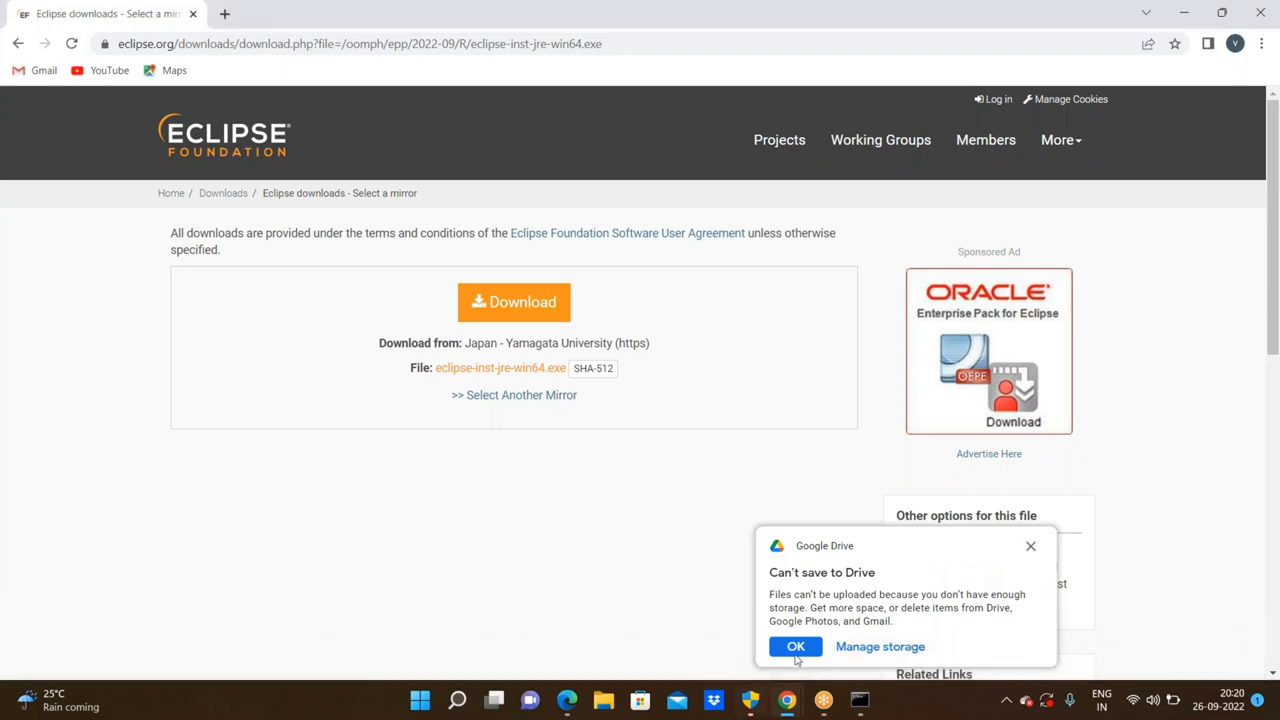
left_click(795, 646)
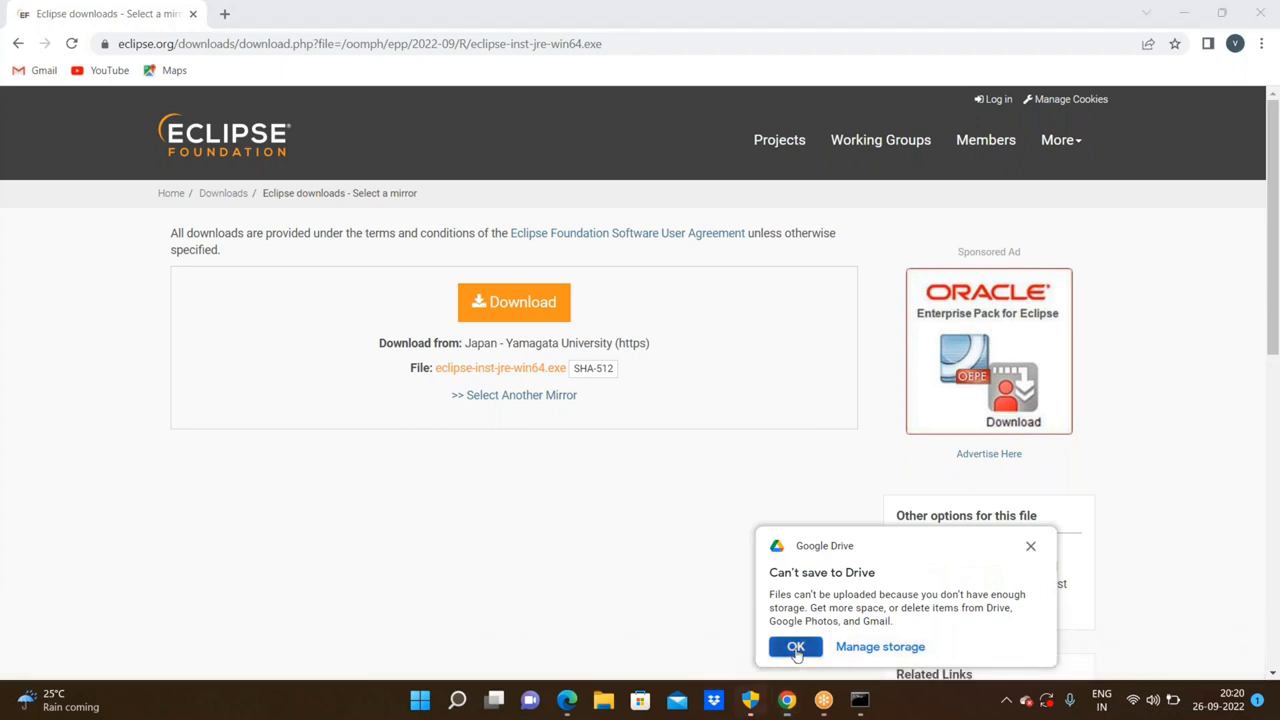
Download eclipse-inst-jre-win64.exe from the mirror page and open the downloaded installer
left_click(537, 319)
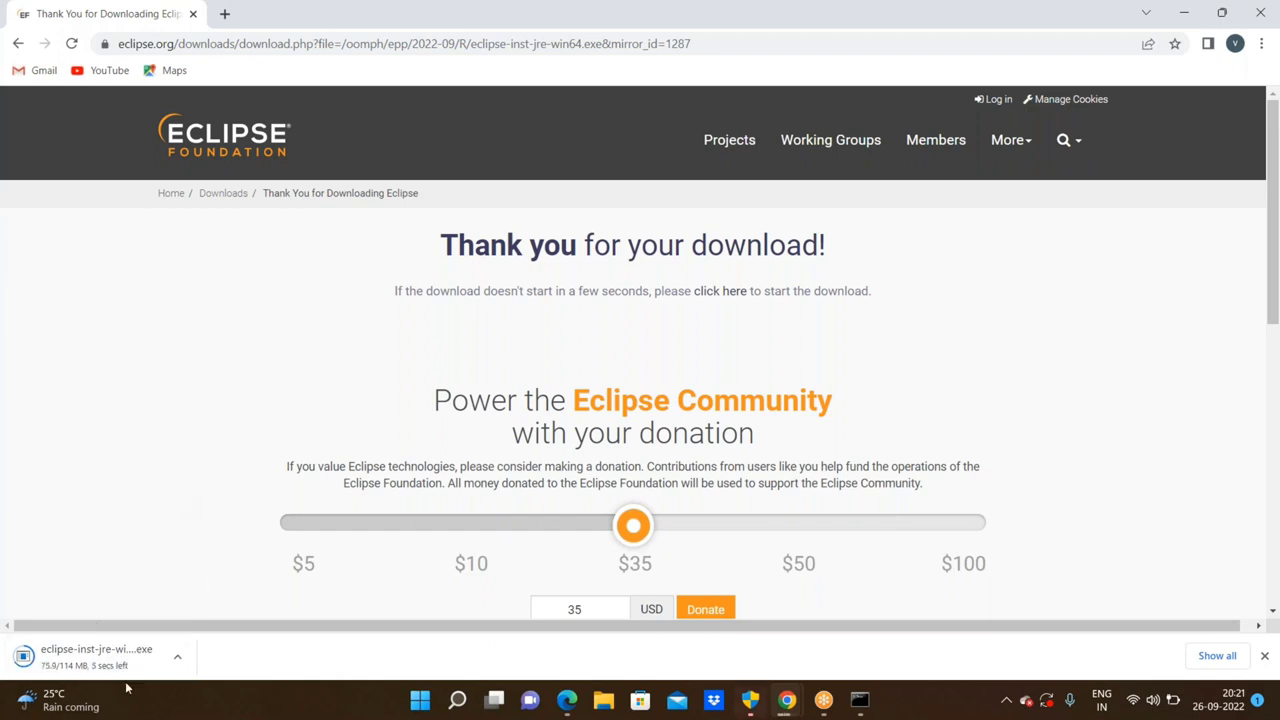
mouse_move(126, 683)
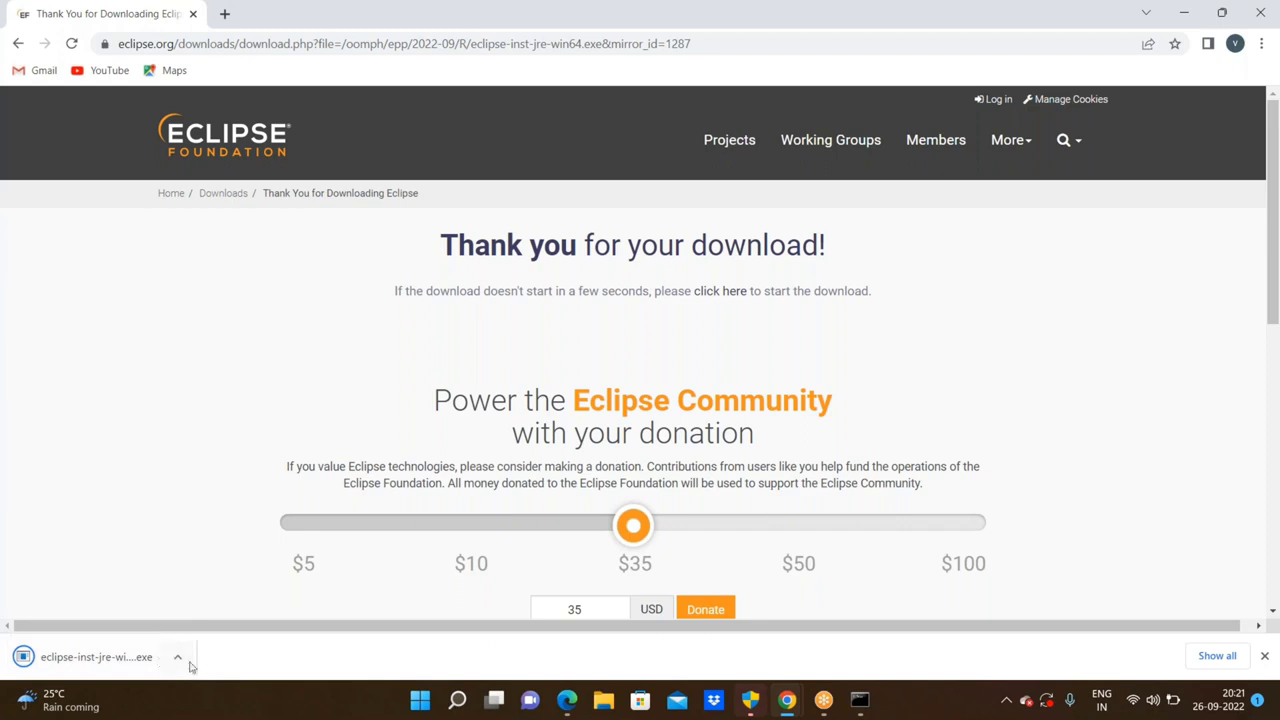
mouse_move(42, 690)
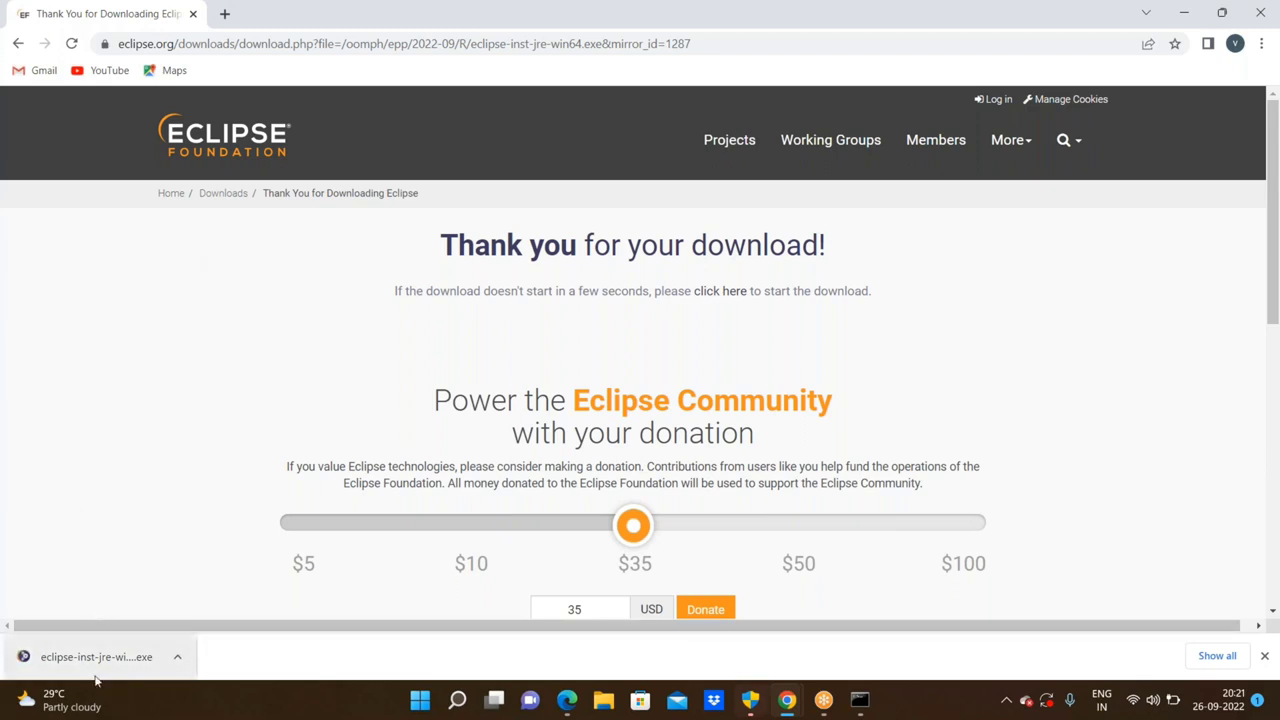
left_click(179, 660)
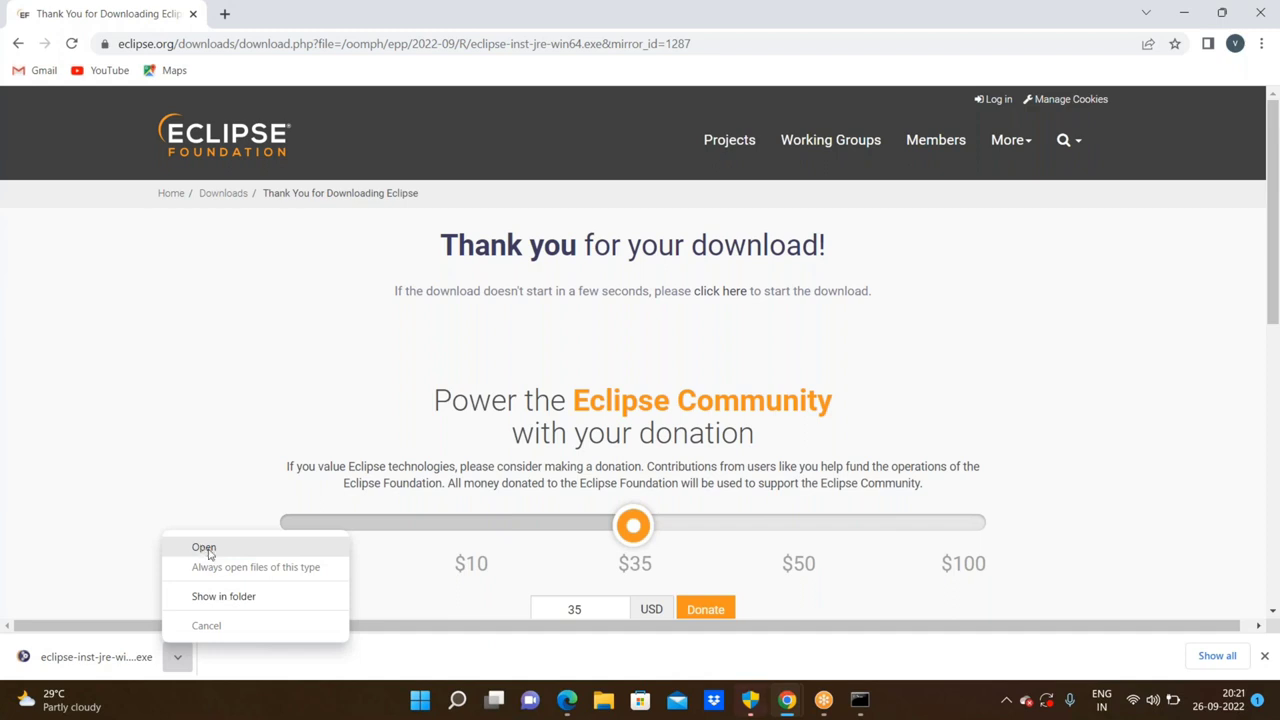
left_click(206, 551)
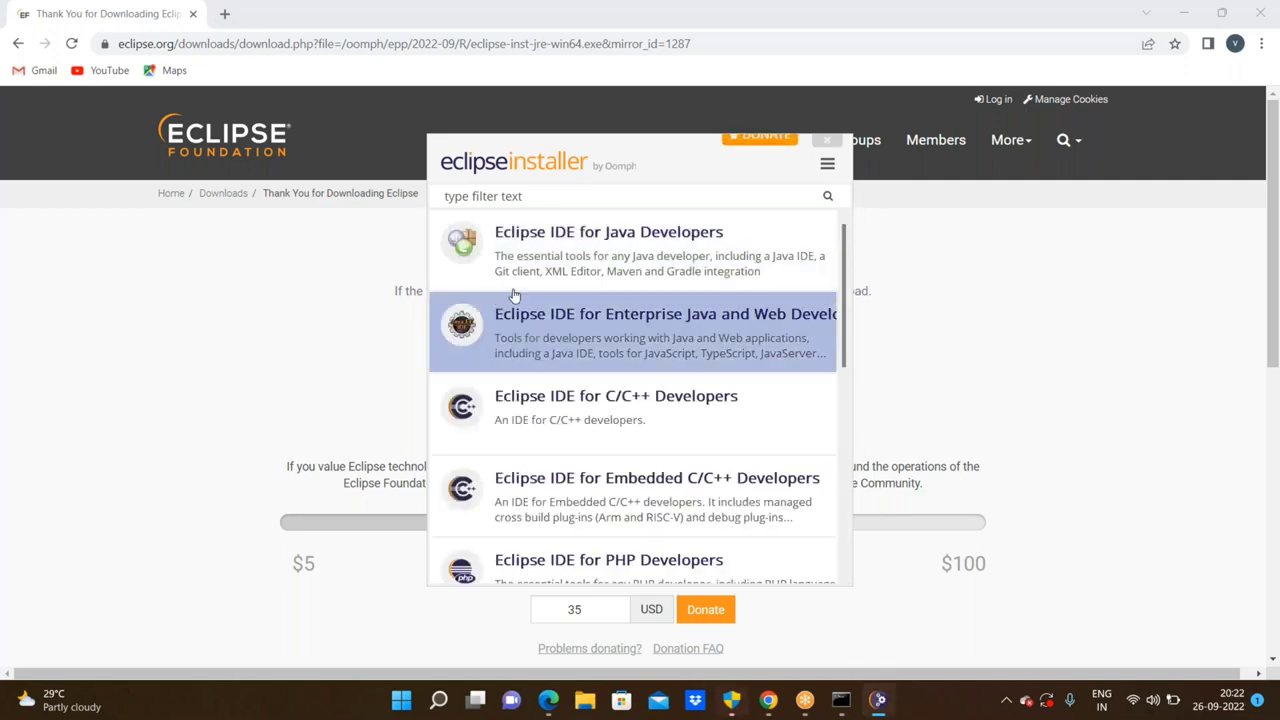
Choose Eclipse IDE for Enterprise Java and Web Developers as the package to install
left_click(703, 257)
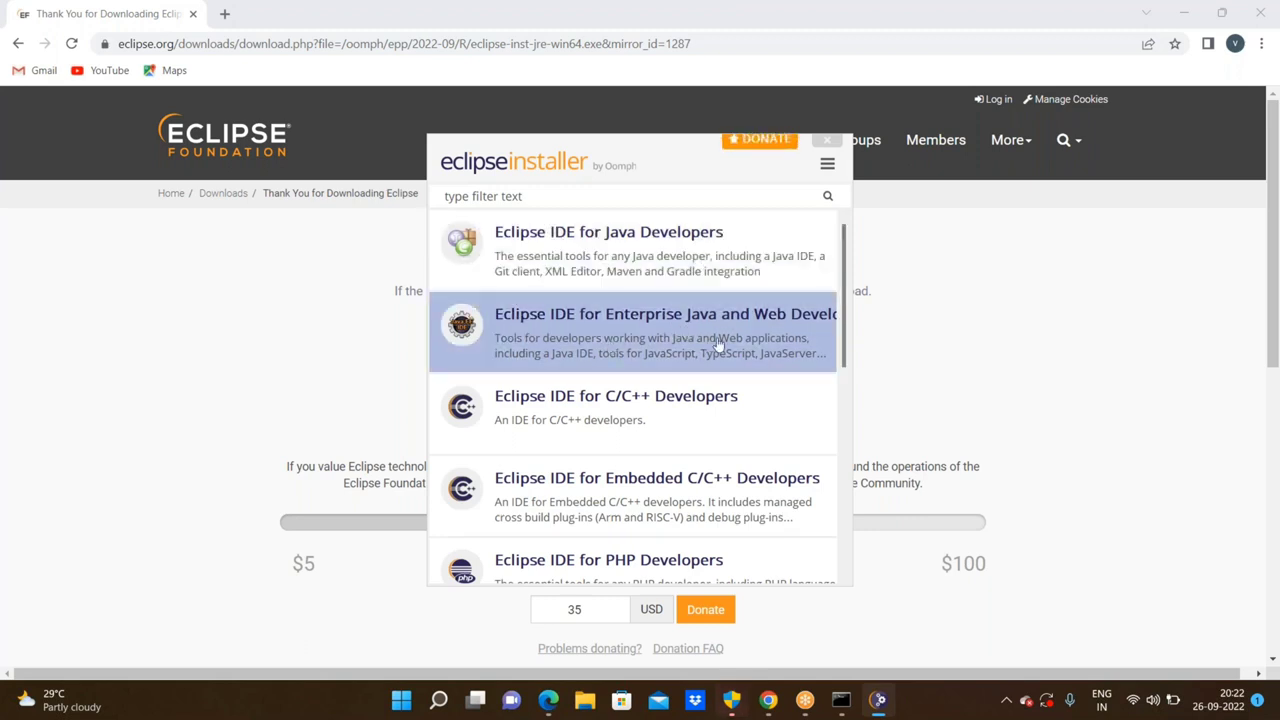
left_click(777, 305)
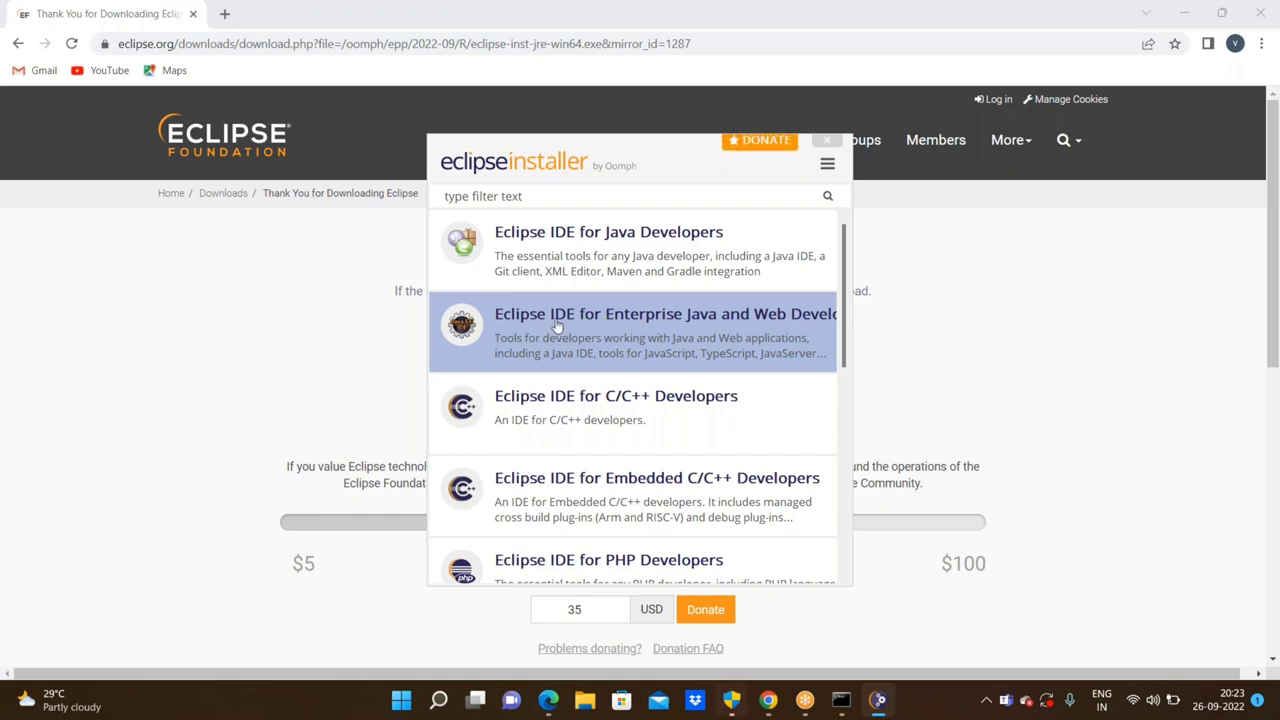
left_click(555, 330)
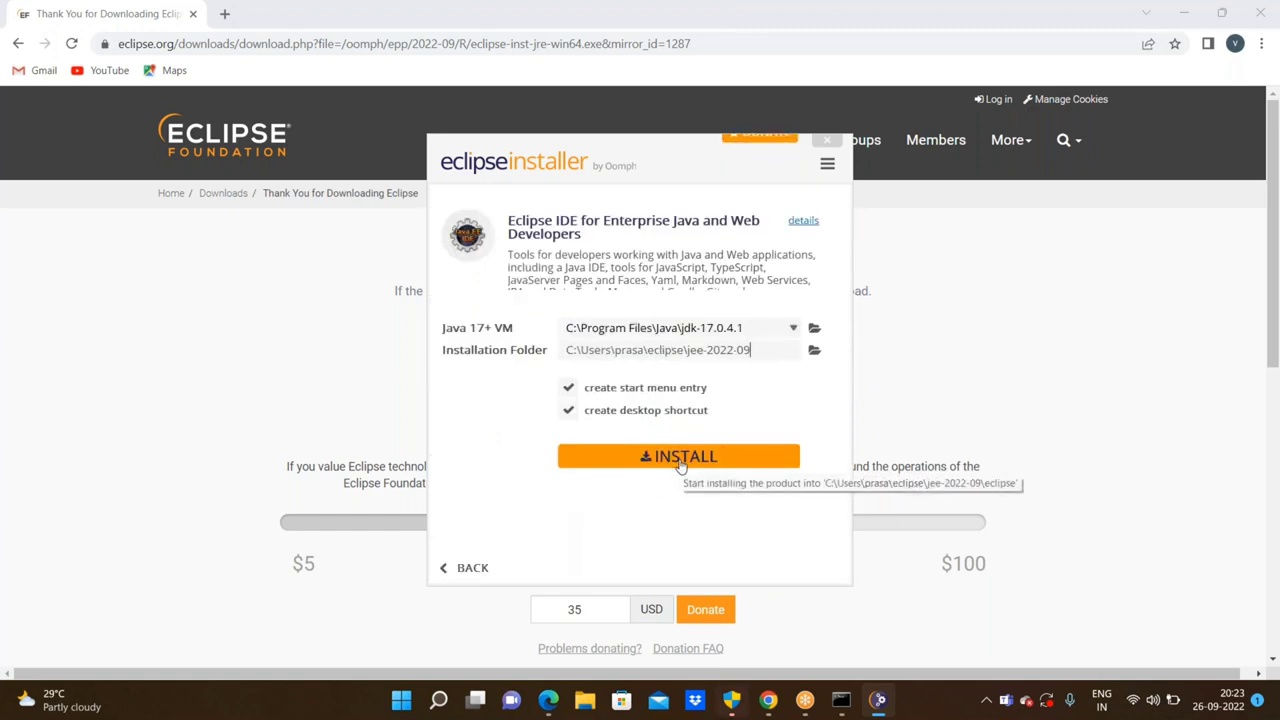
Start the installation with the default settings and accept the Eclipse Foundation Software User Agreement
left_click(676, 476)
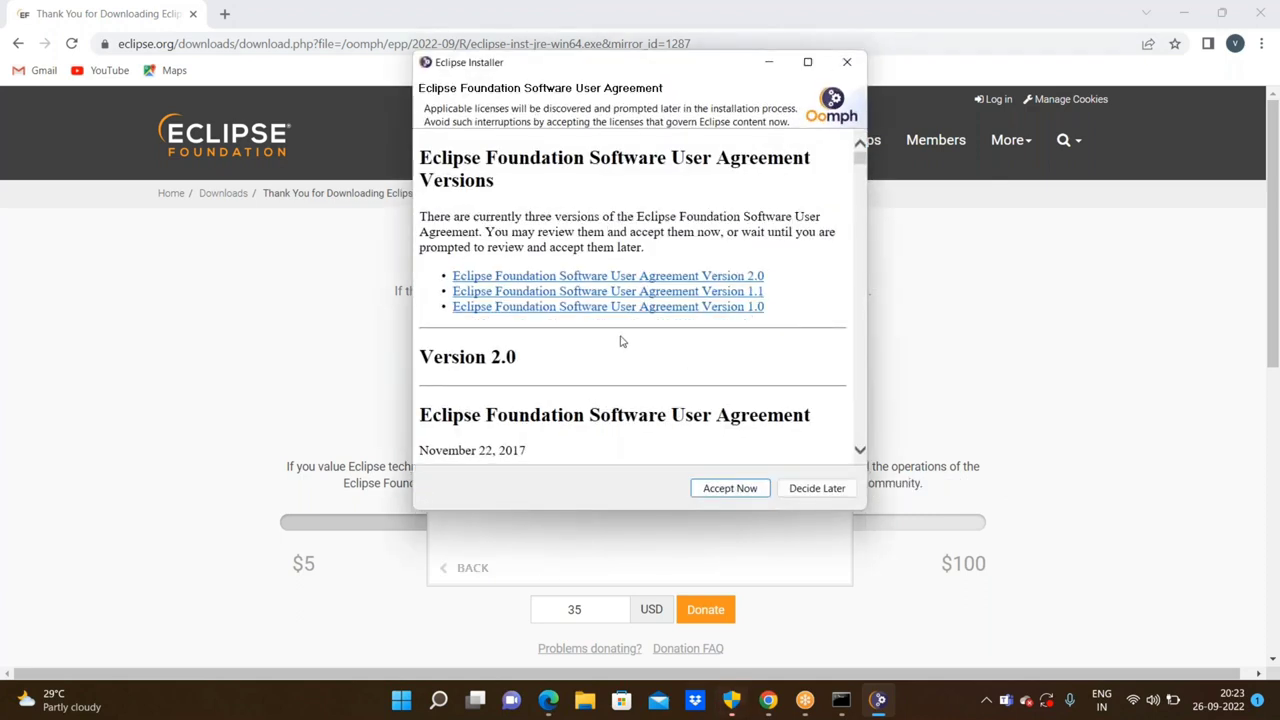
scroll(620, 342, "down", 5)
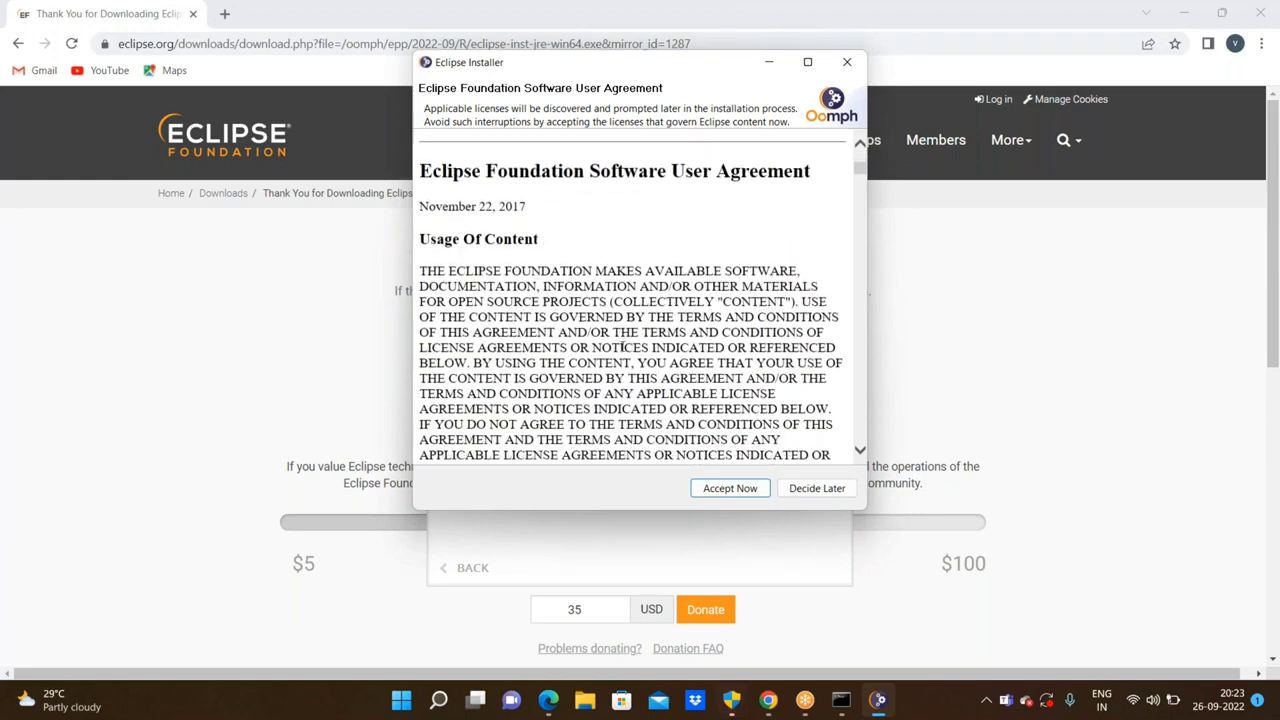
scroll(630, 300, "down", 6)
left_click(740, 489)
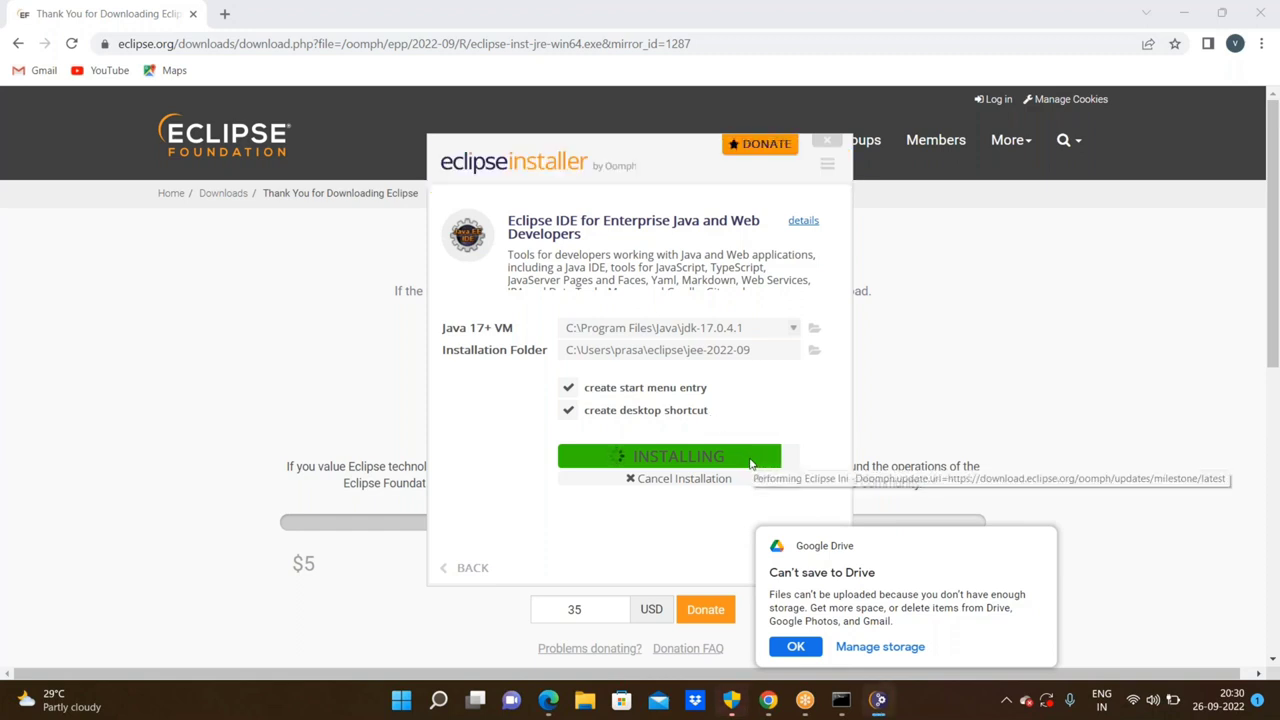
Launch the installed Eclipse IDE and open the folder browser for choosing the workspace directory
left_click(679, 456)
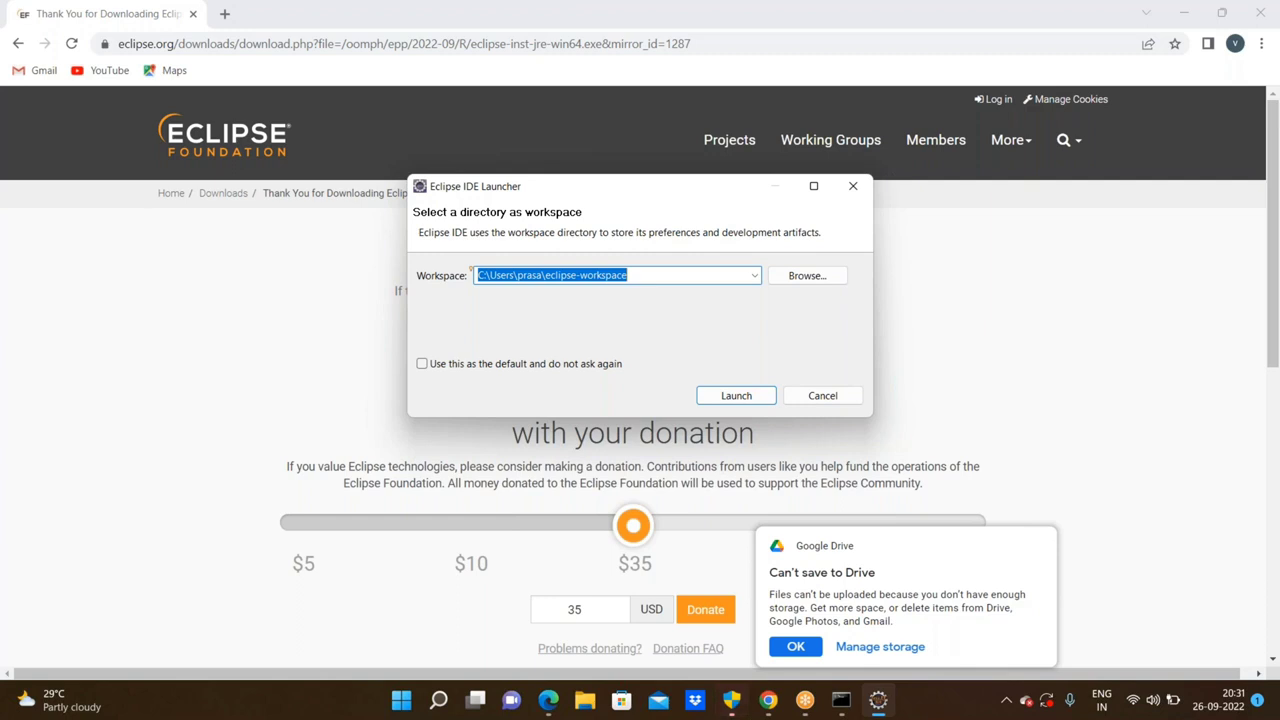
left_click(753, 276)
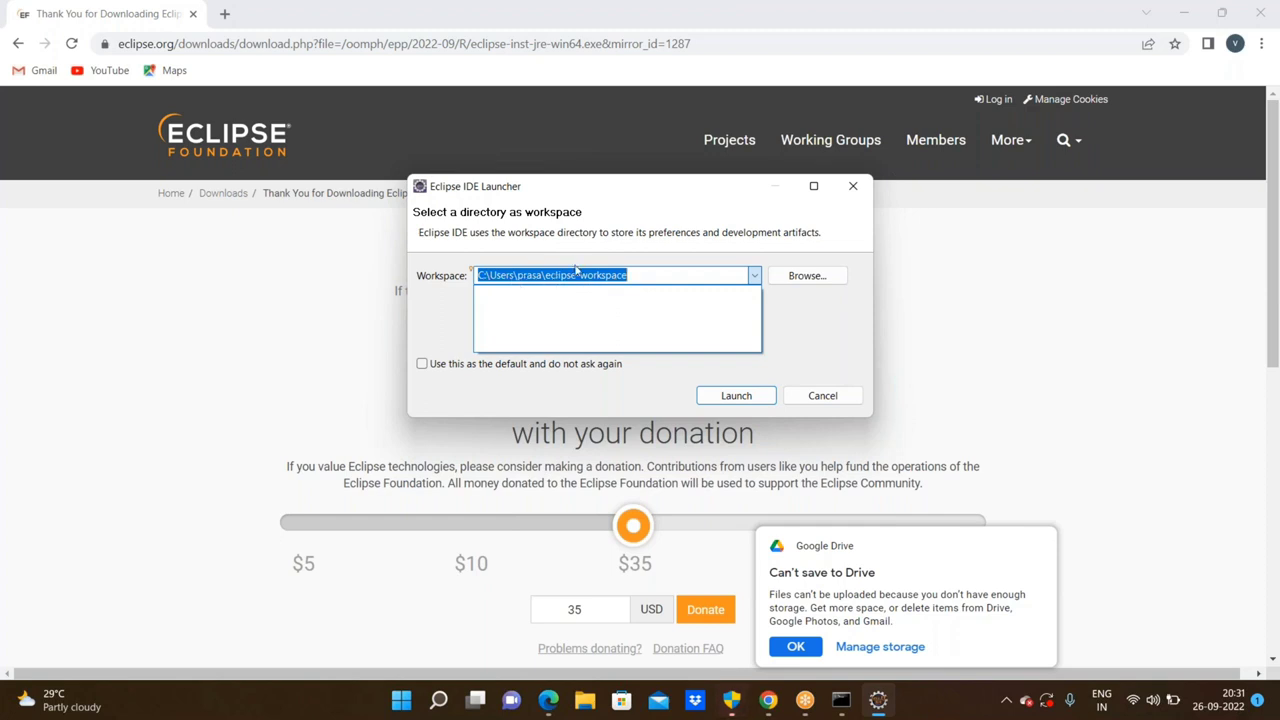
left_click(812, 283)
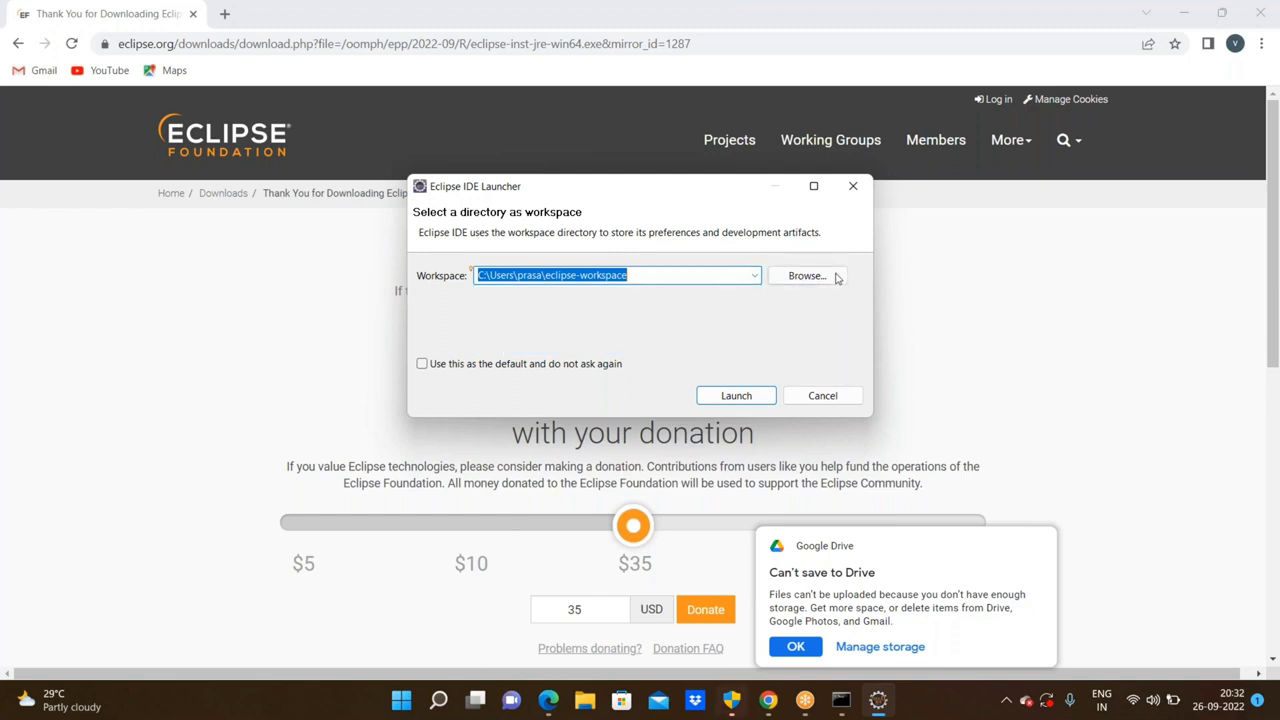
left_click(807, 278)
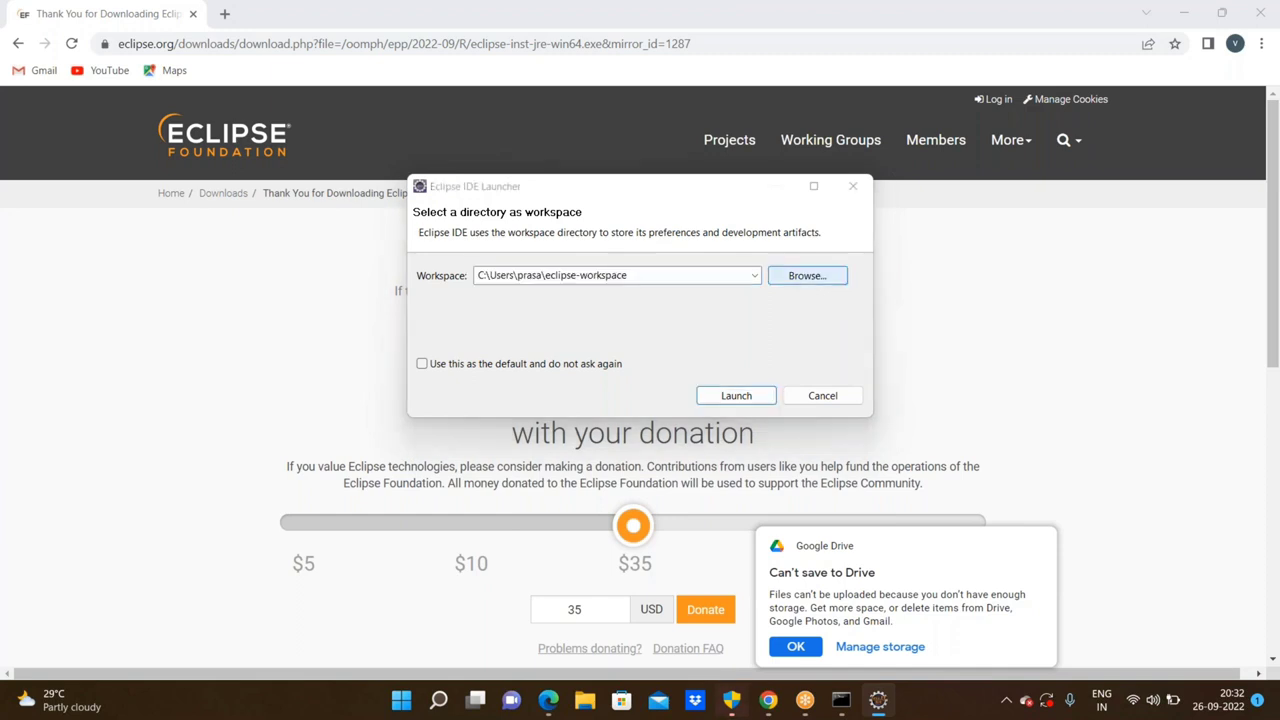
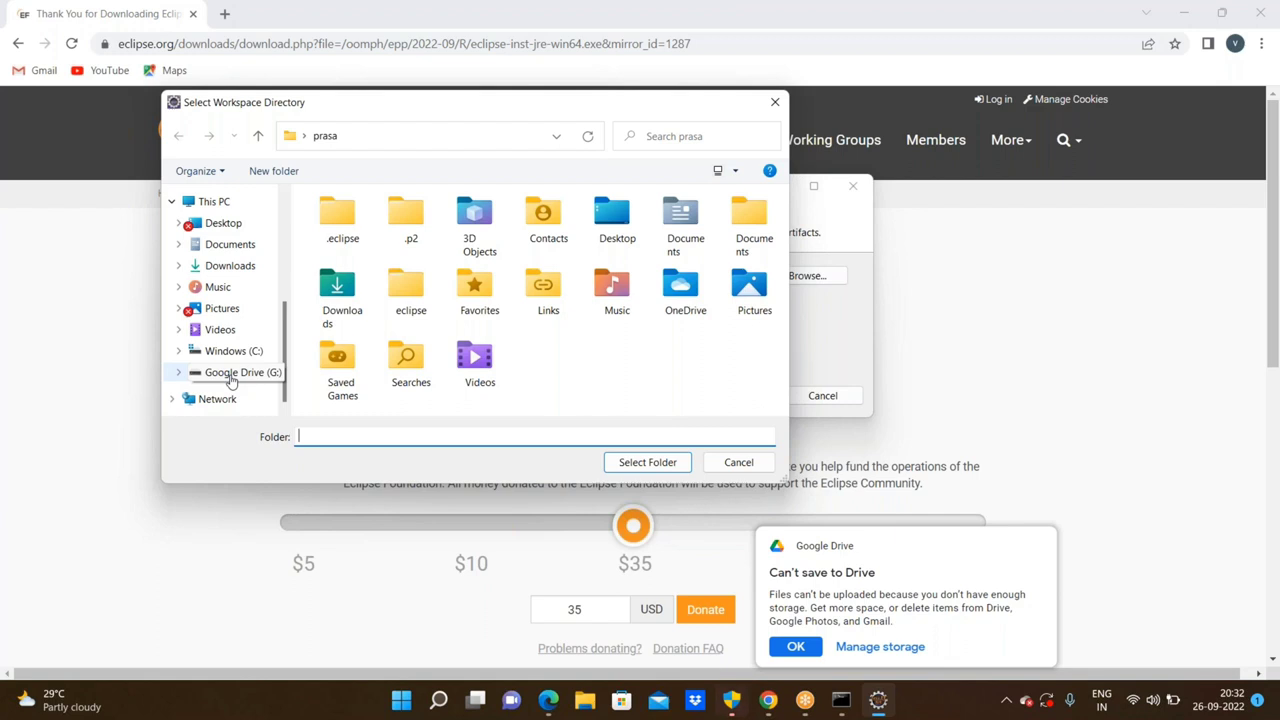
Try to create a new folder on Google Drive (G:) for the workspace
left_click(233, 373)
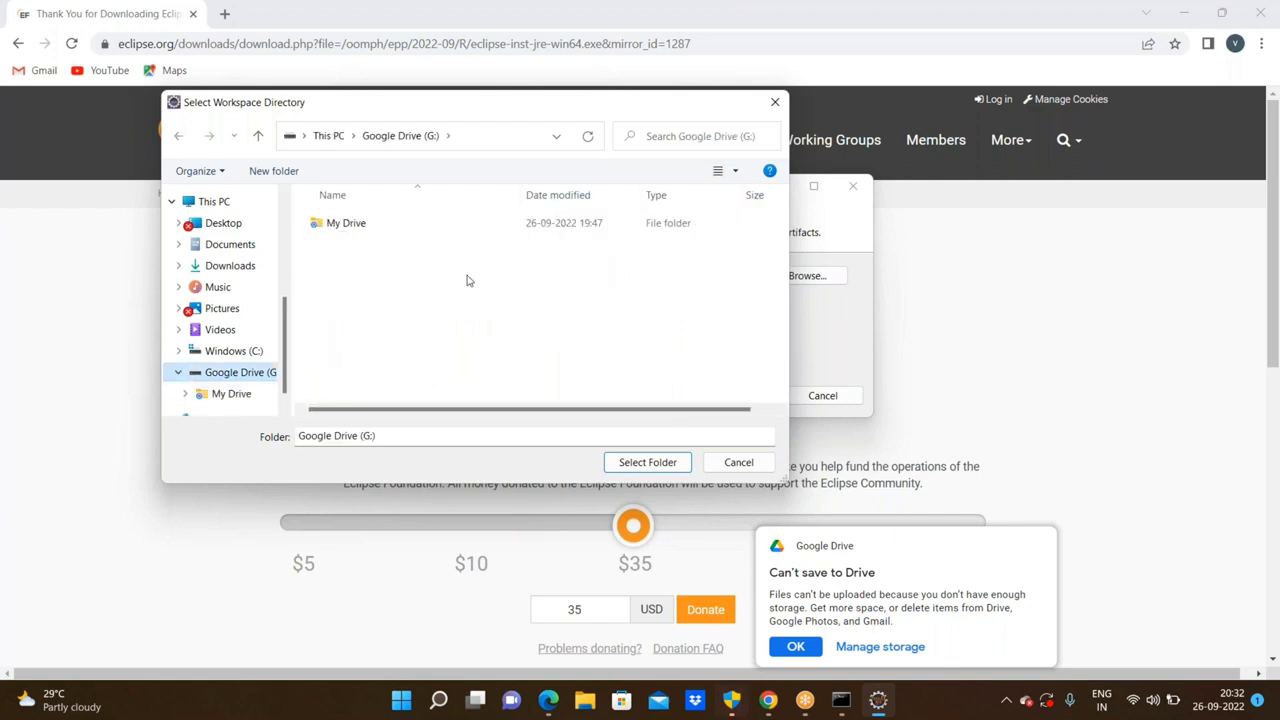
right_click(468, 281)
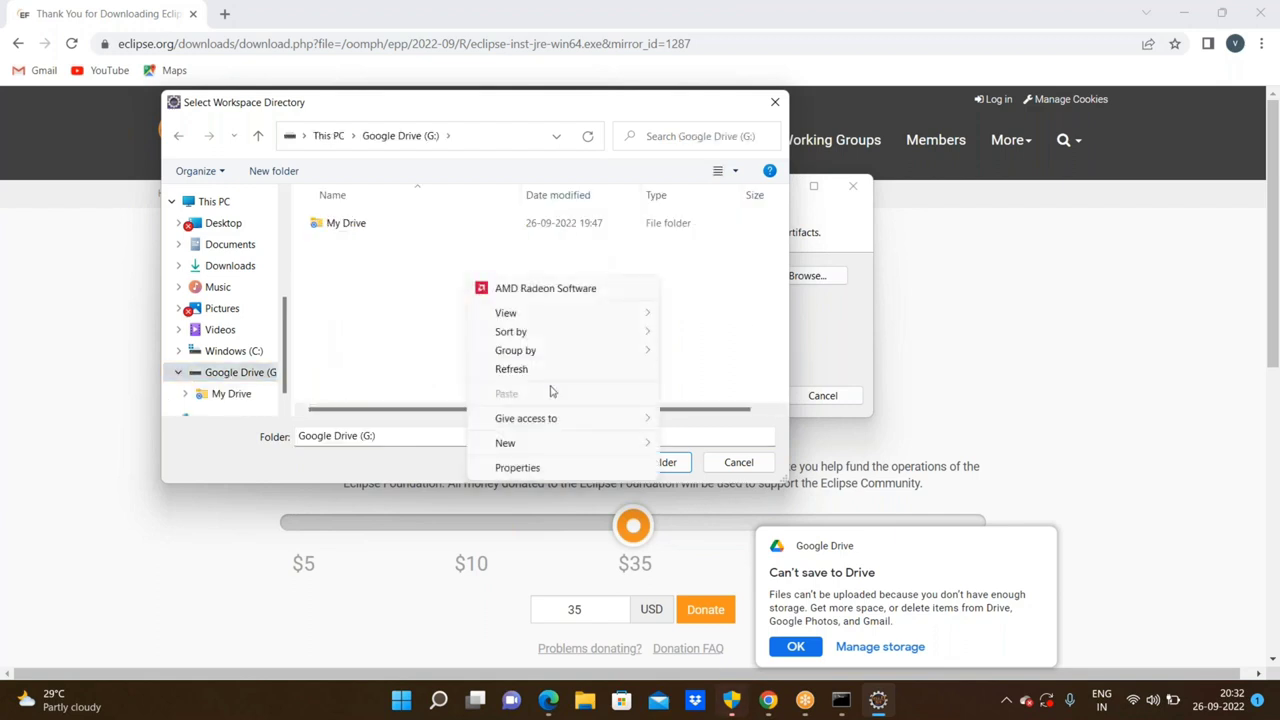
mouse_move(648, 446)
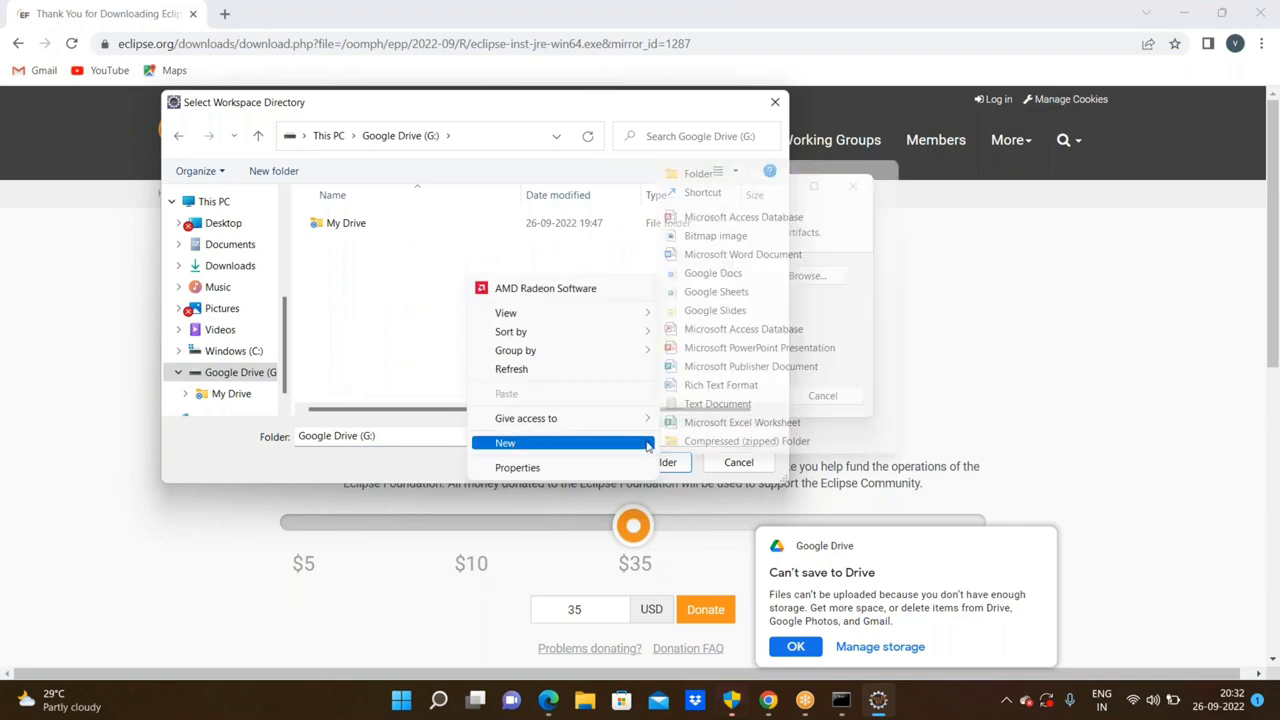
left_click(733, 177)
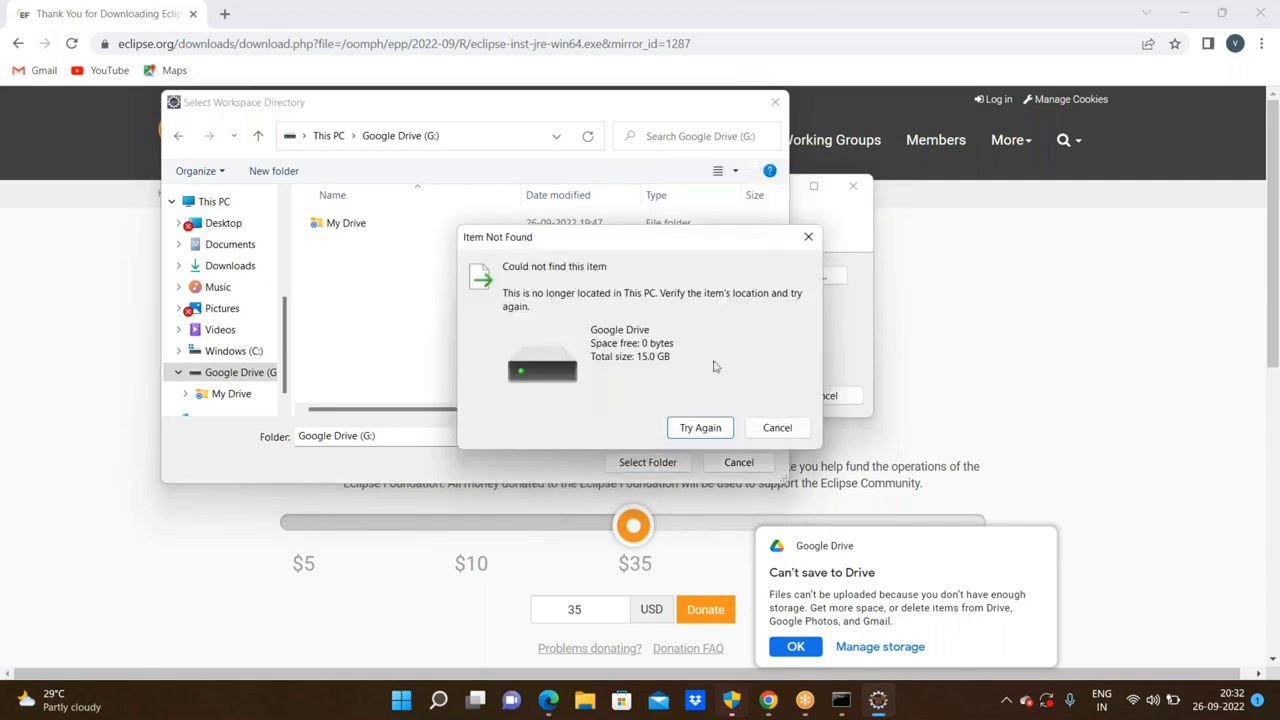
left_click(710, 430)
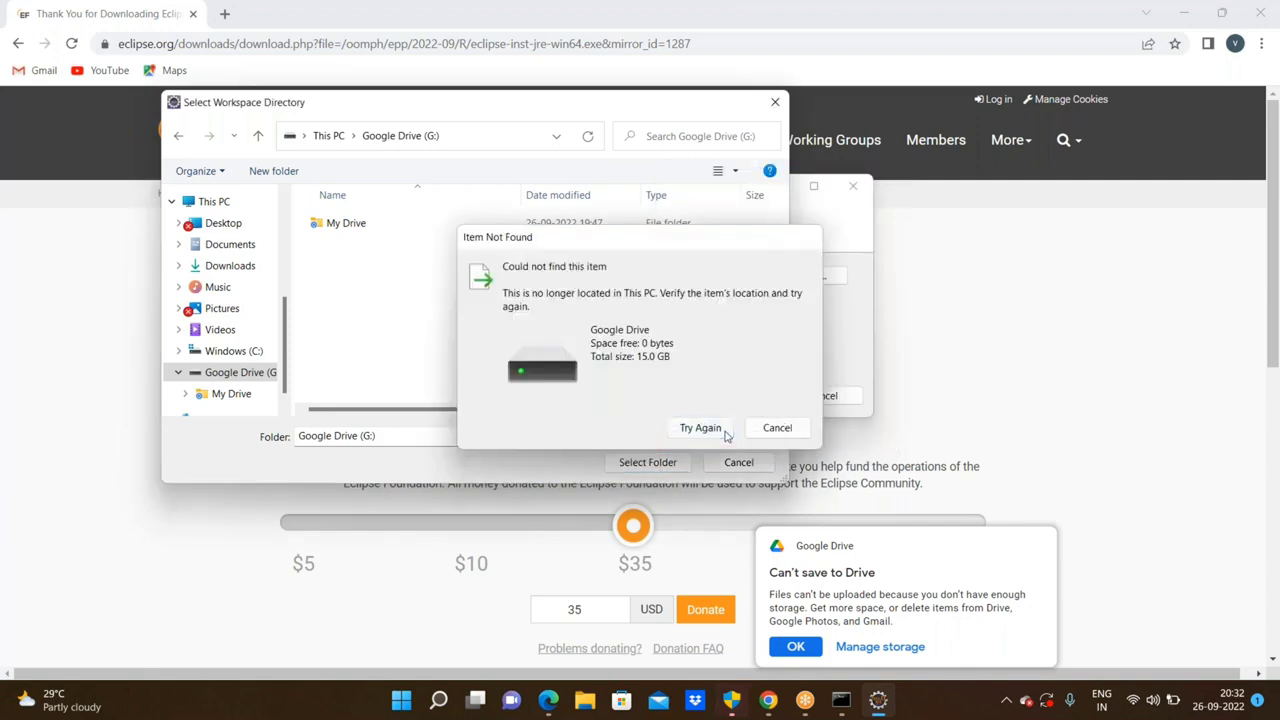
left_click(808, 237)
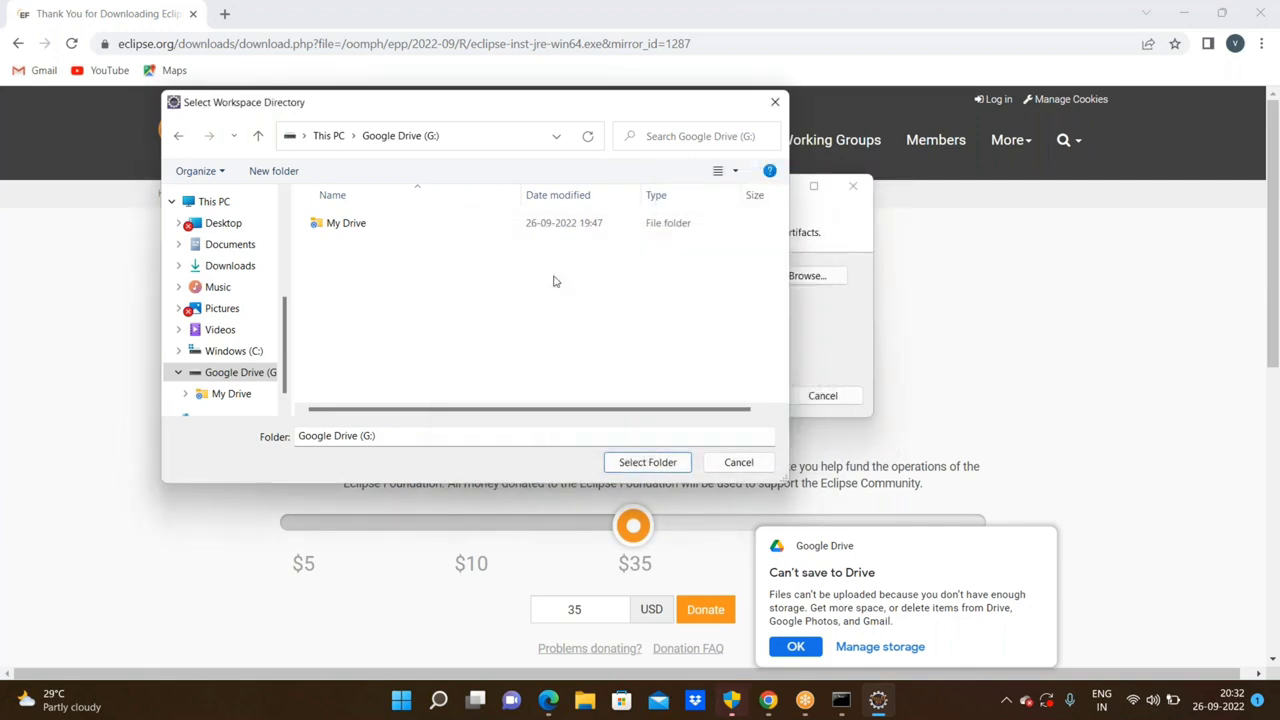
Create a new folder named For_Automation on the Windows (C:) drive
scroll(280, 350, "down", 1)
left_click(234, 324)
scroll(470, 337, "down", 1)
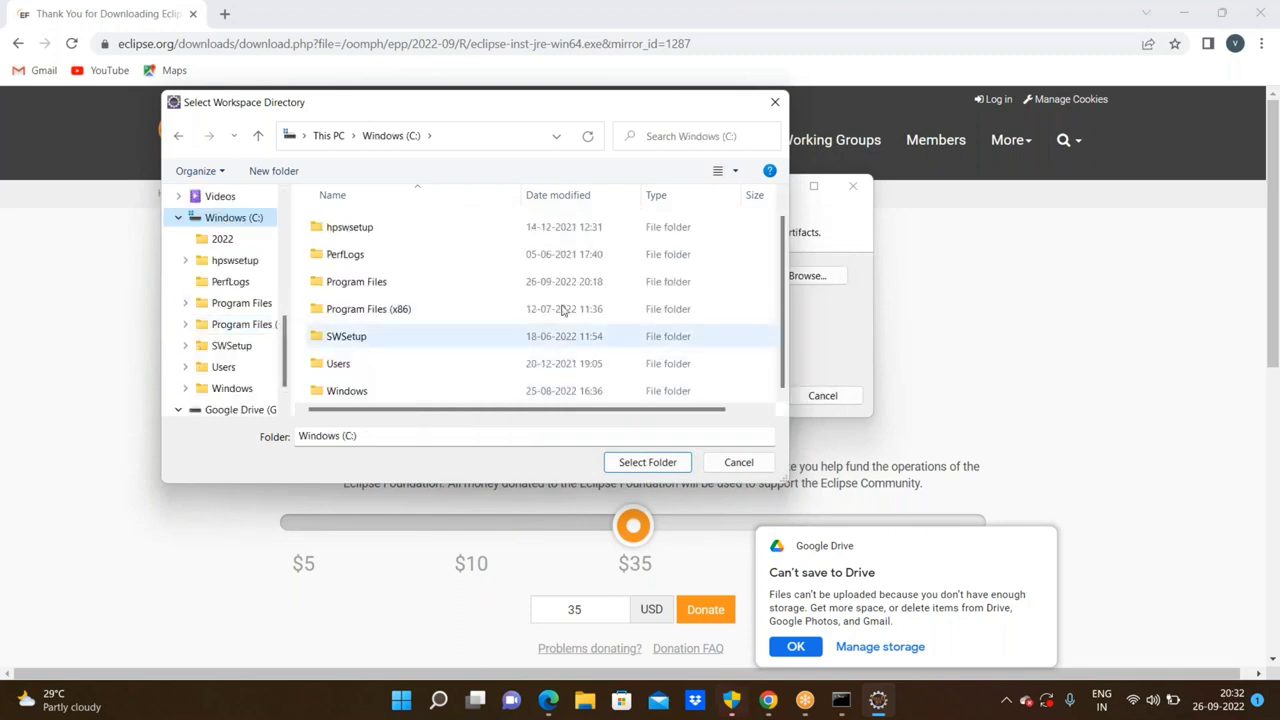
right_click(770, 285)
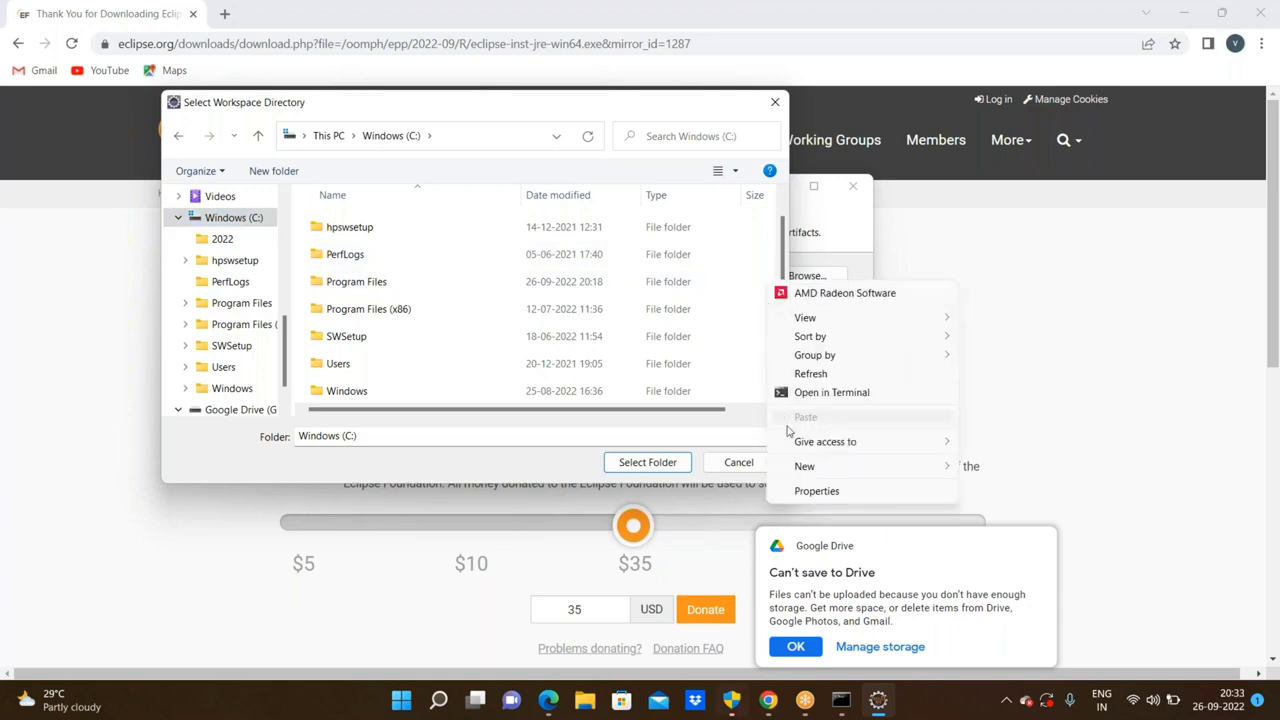
mouse_move(919, 468)
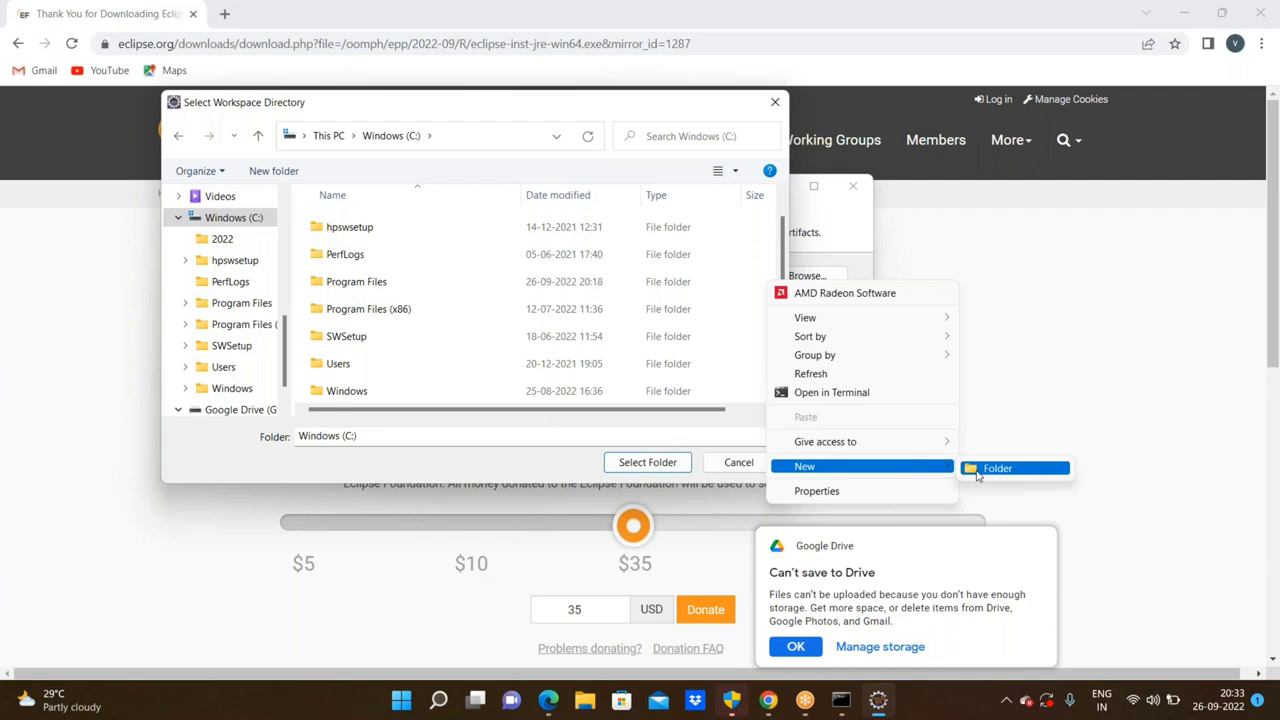
left_click(990, 469)
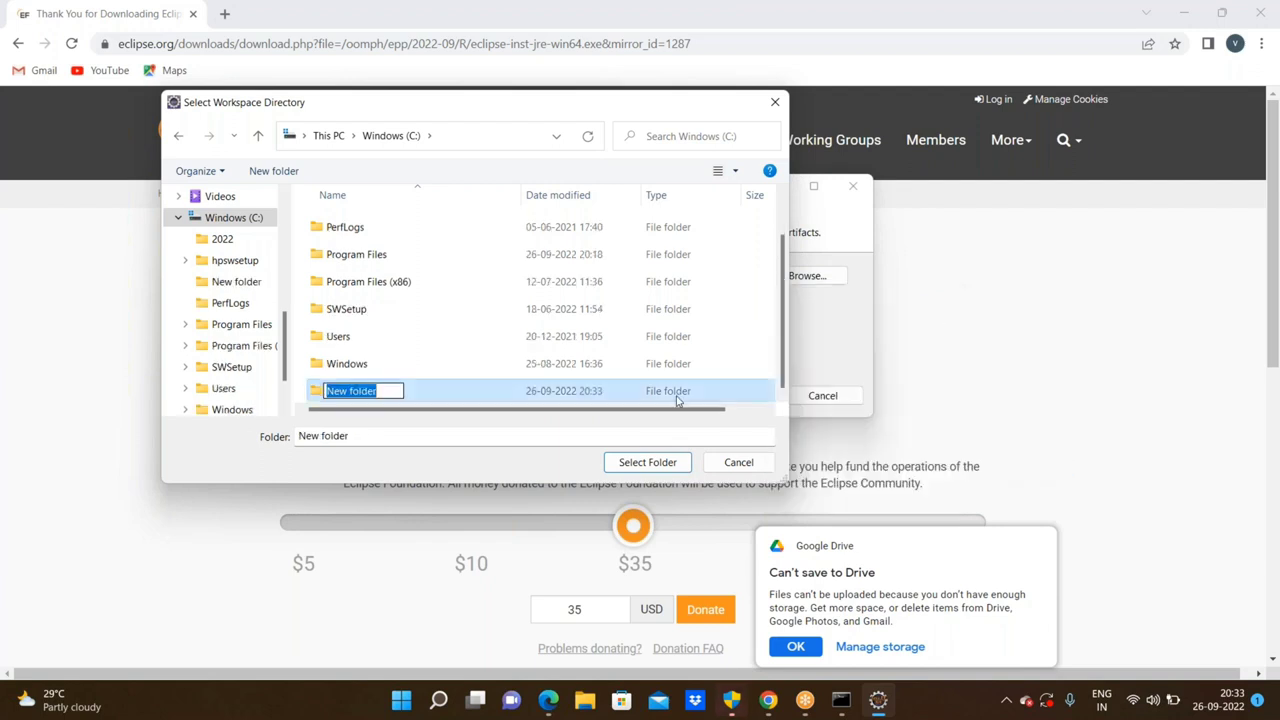
key("BackSpace")
type("For_A")
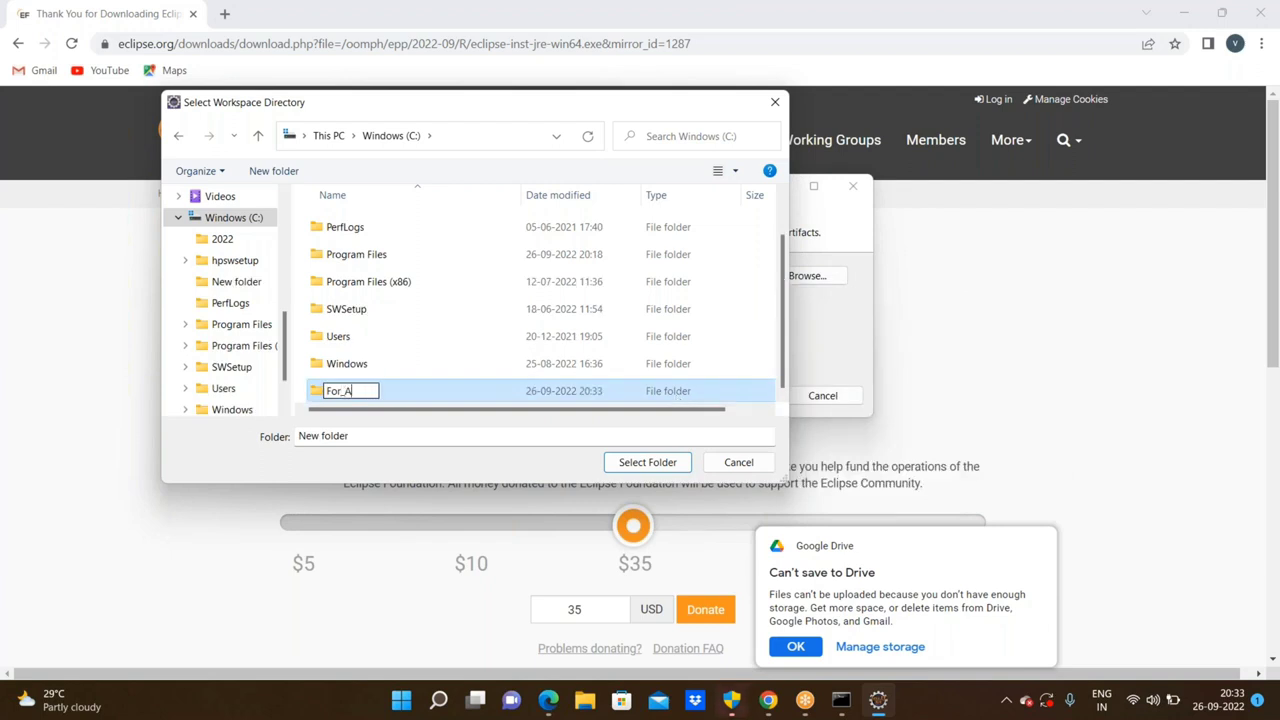
type("utomation")
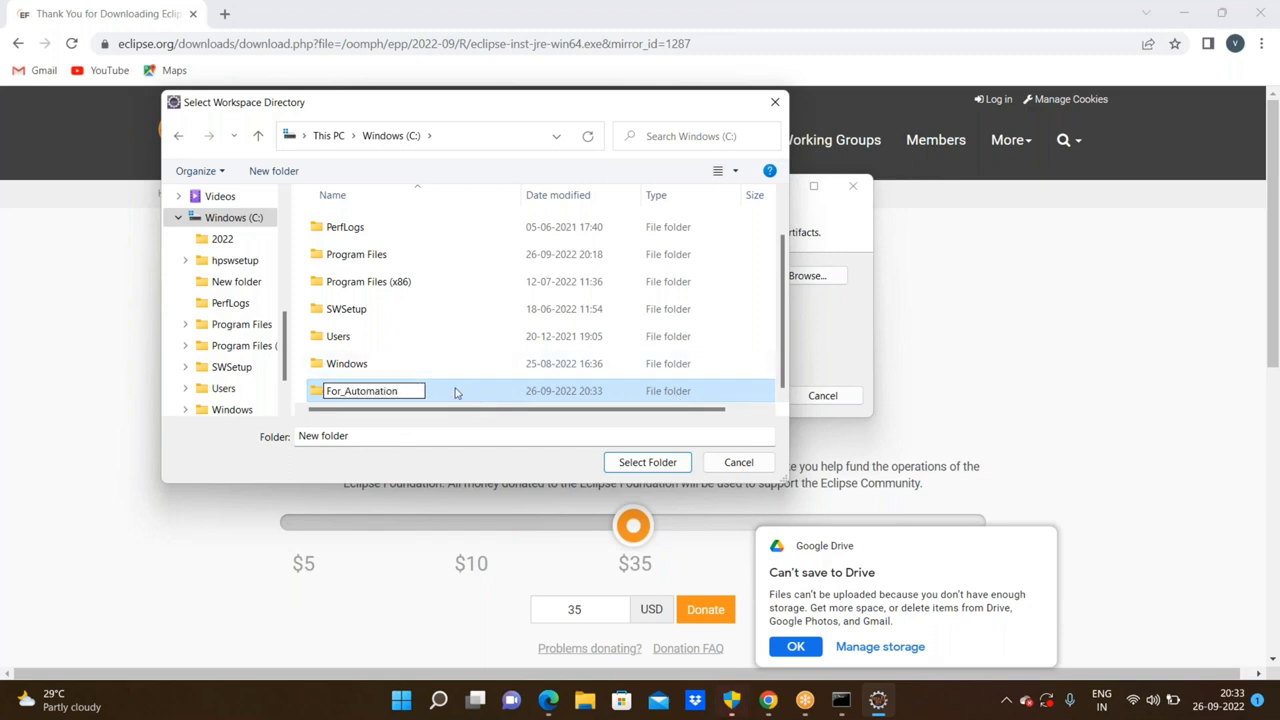
key("Return")
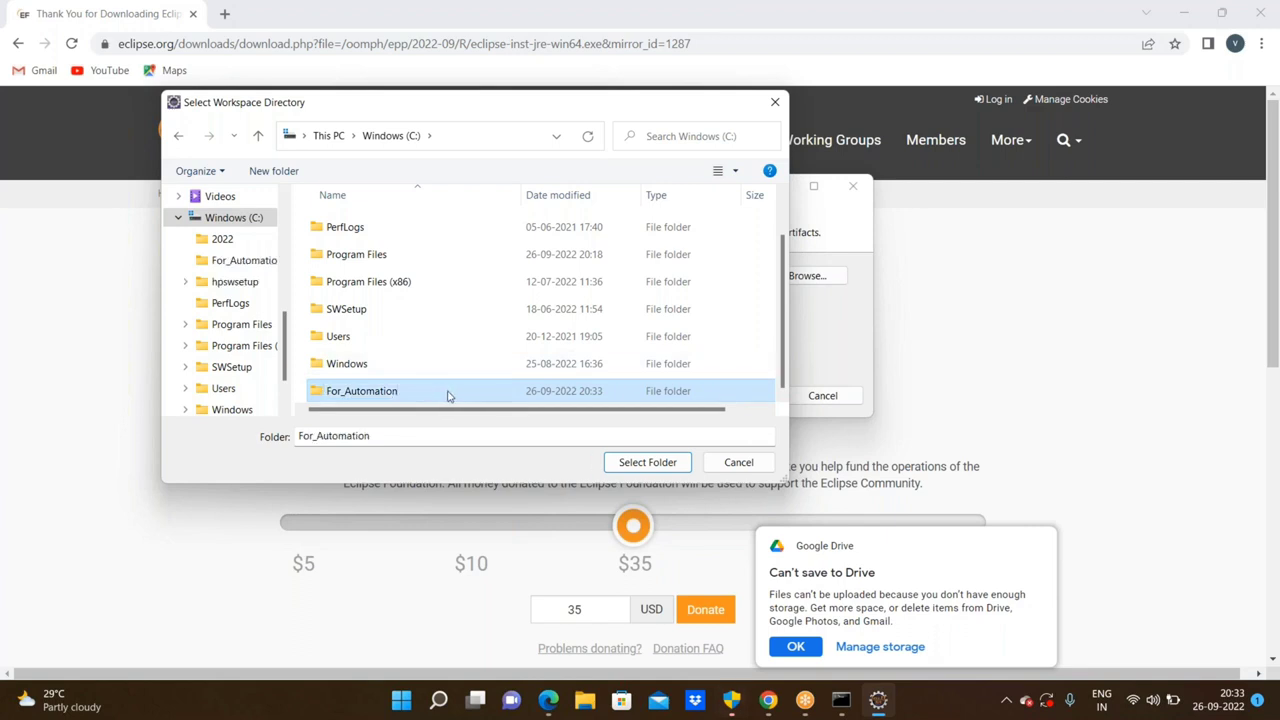
Choose the new C:\For_Automation folder as the workspace directory and launch the IDE with it
double_click(448, 396)
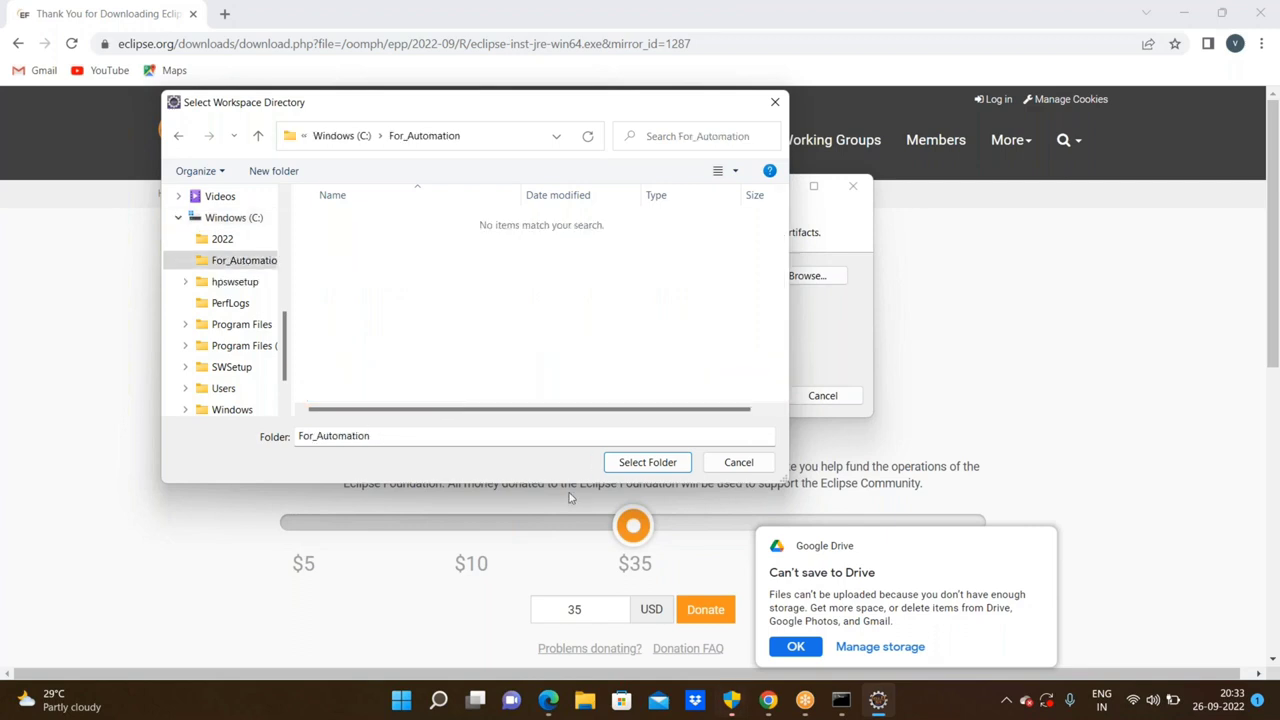
left_click(649, 465)
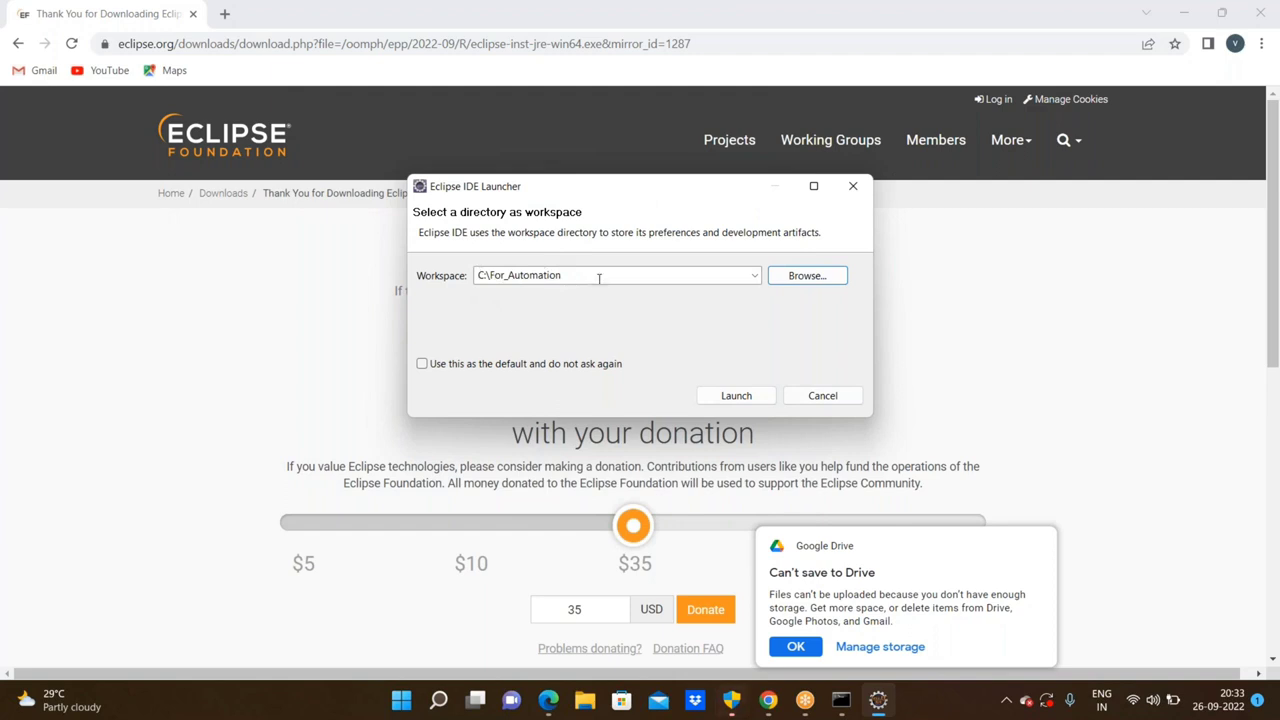
left_click(737, 396)
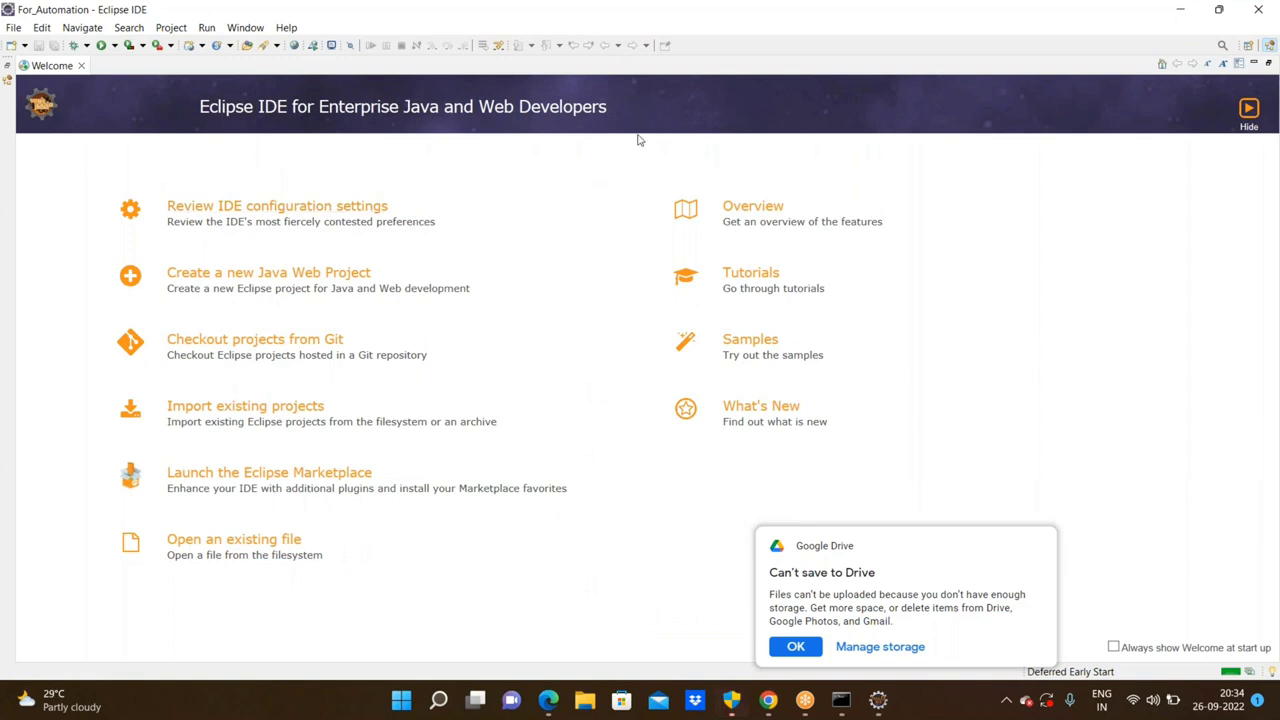
Close the Welcome page and switch the workbench to the Java perspective
left_click(752, 342)
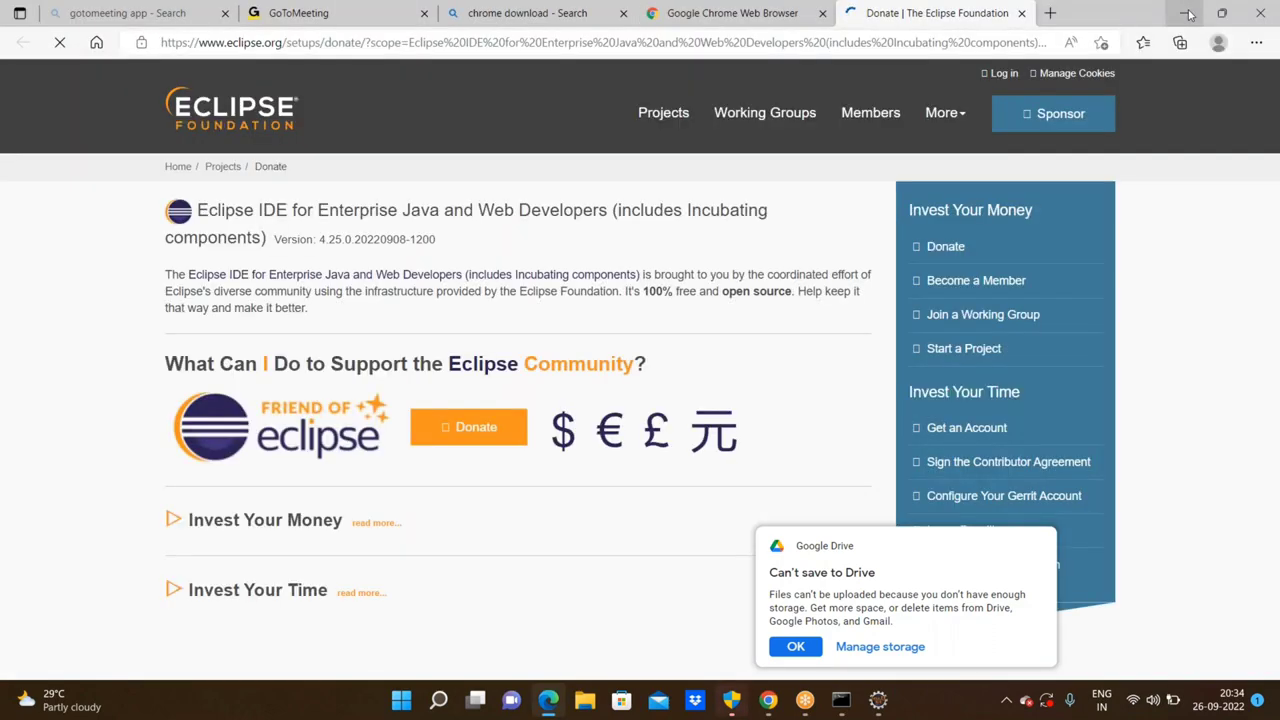
left_click(1184, 13)
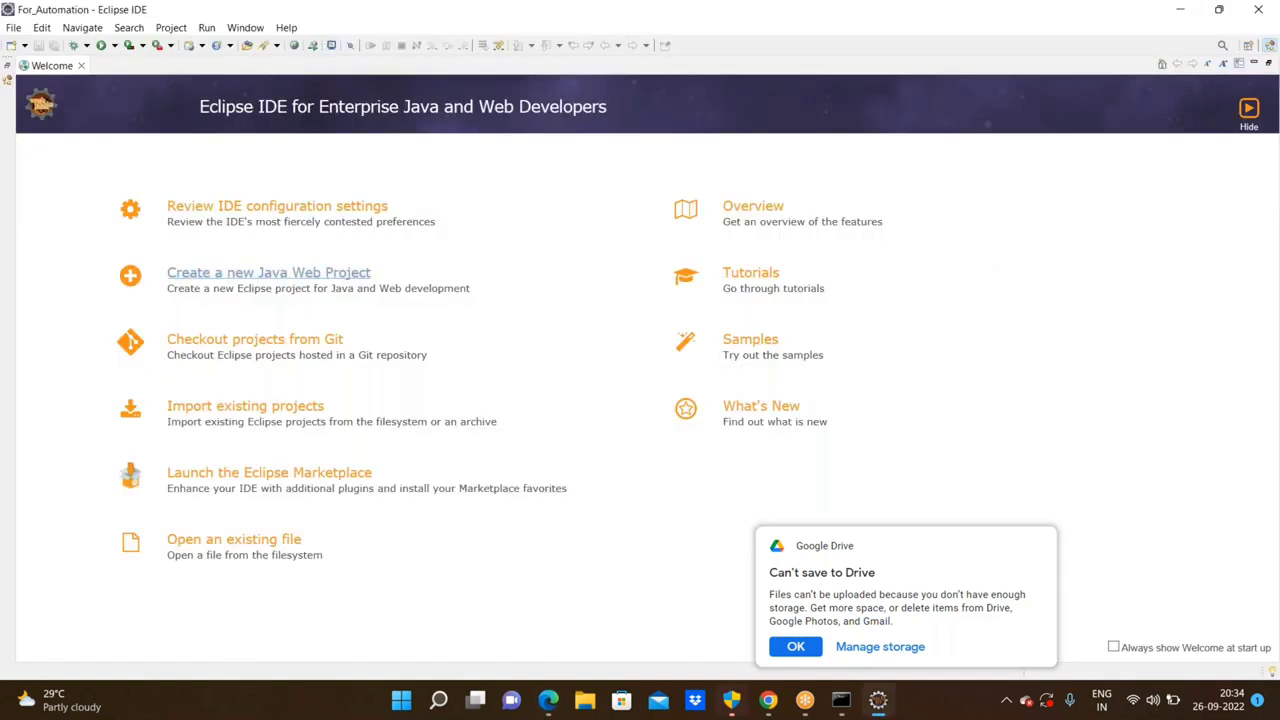
left_click(82, 66)
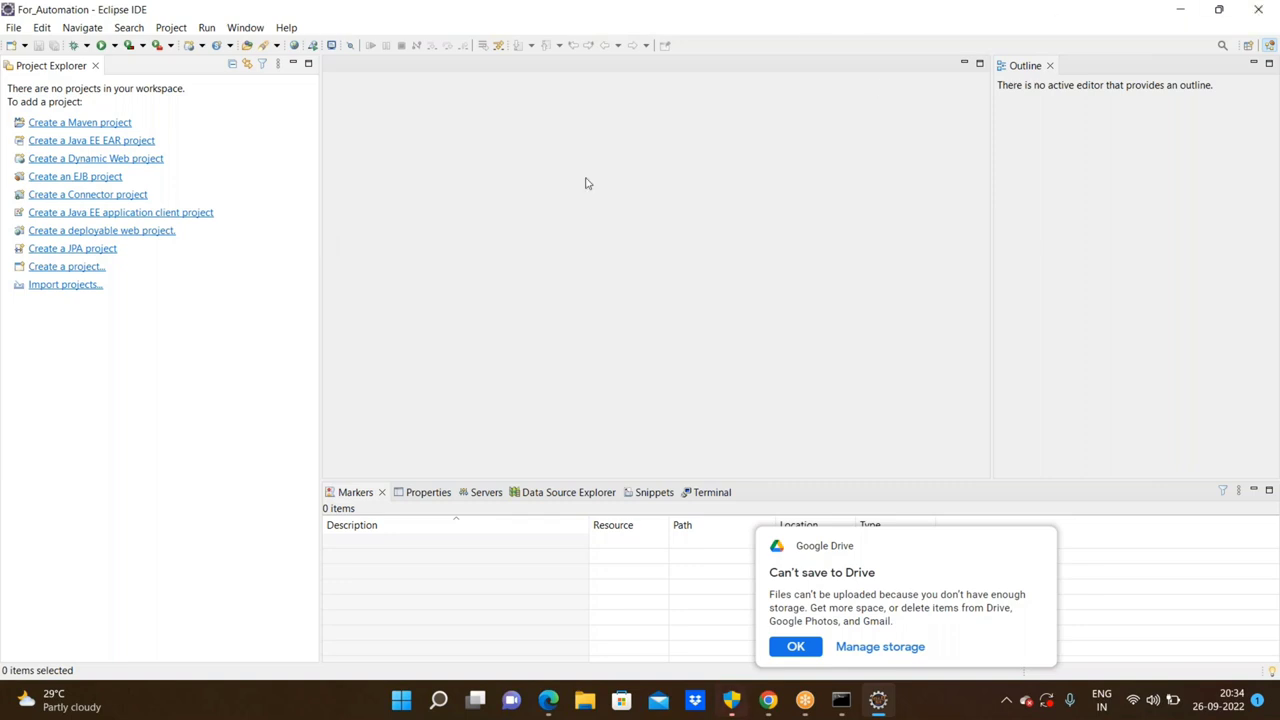
left_click(1248, 46)
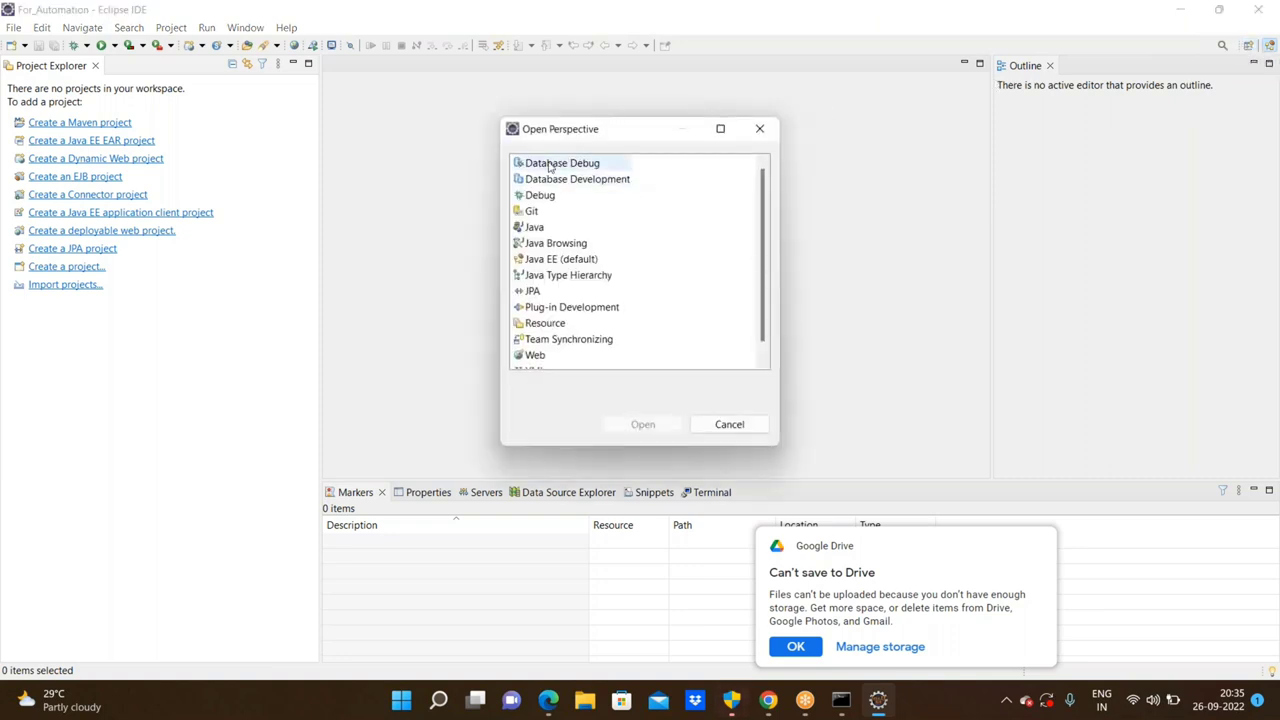
double_click(535, 228)
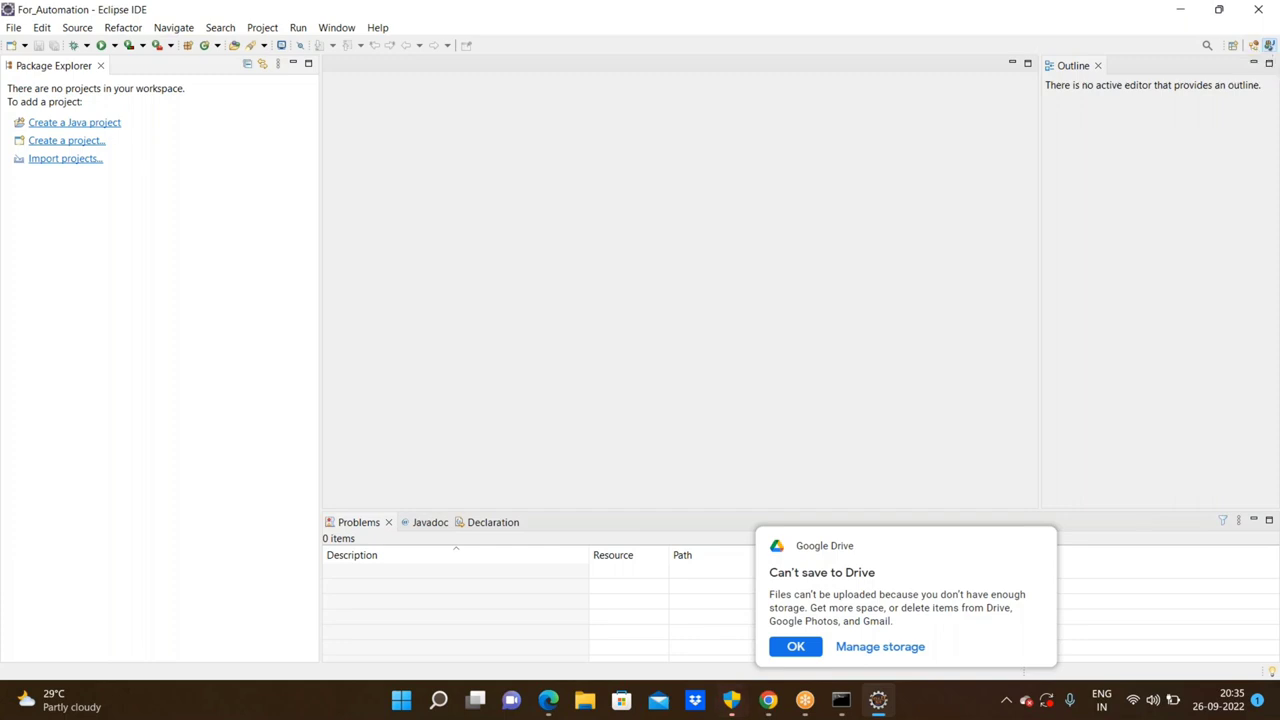
Start a new Java project and name it "My selenium first project"
left_click(14, 28)
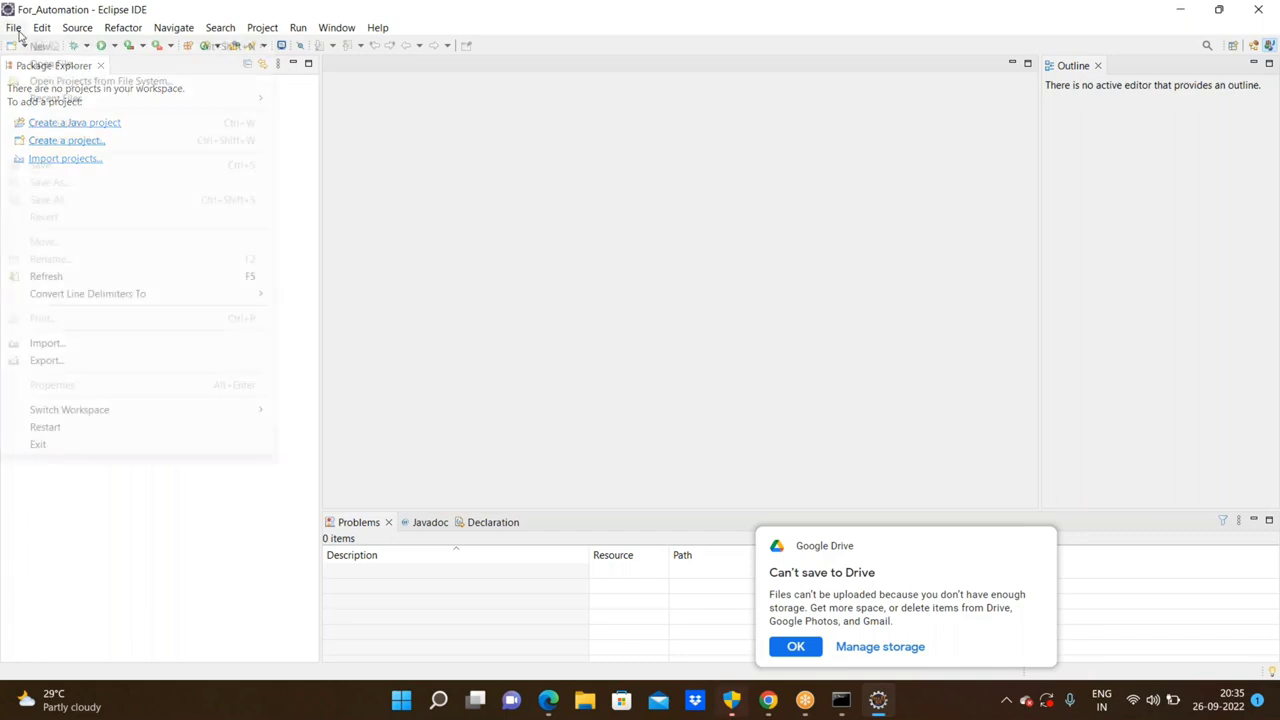
mouse_move(37, 50)
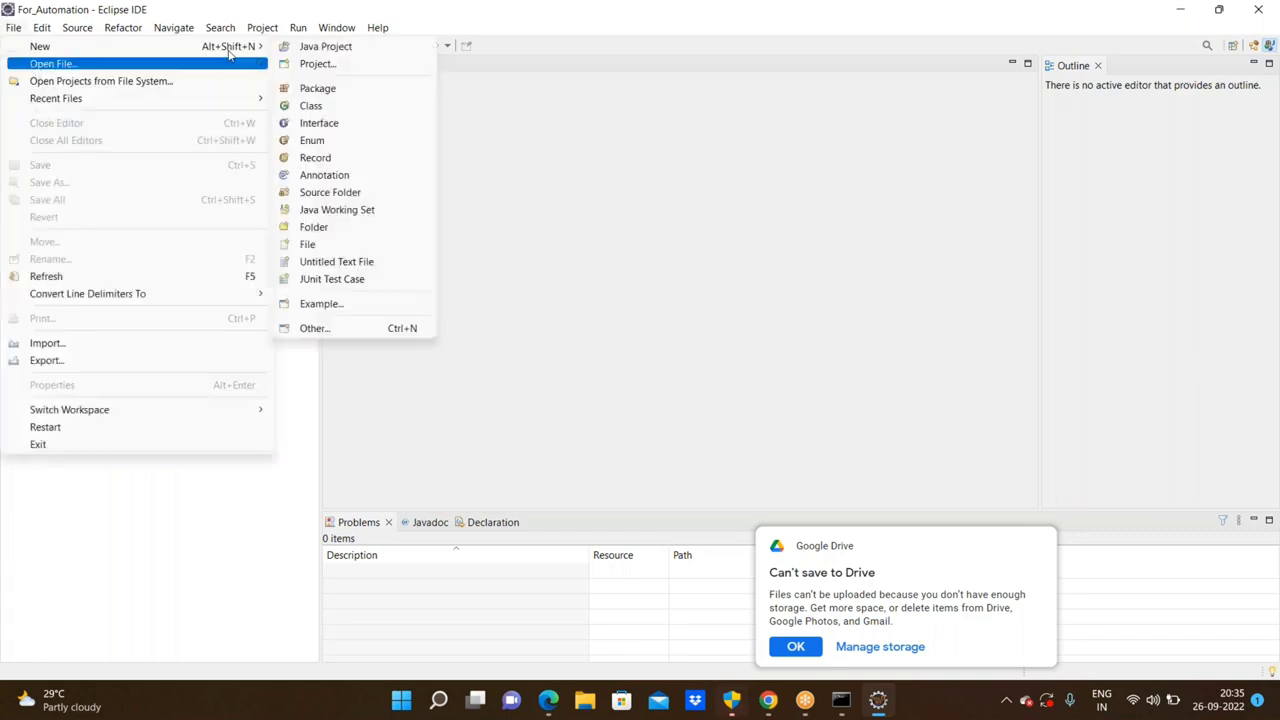
mouse_move(77, 27)
mouse_move(14, 30)
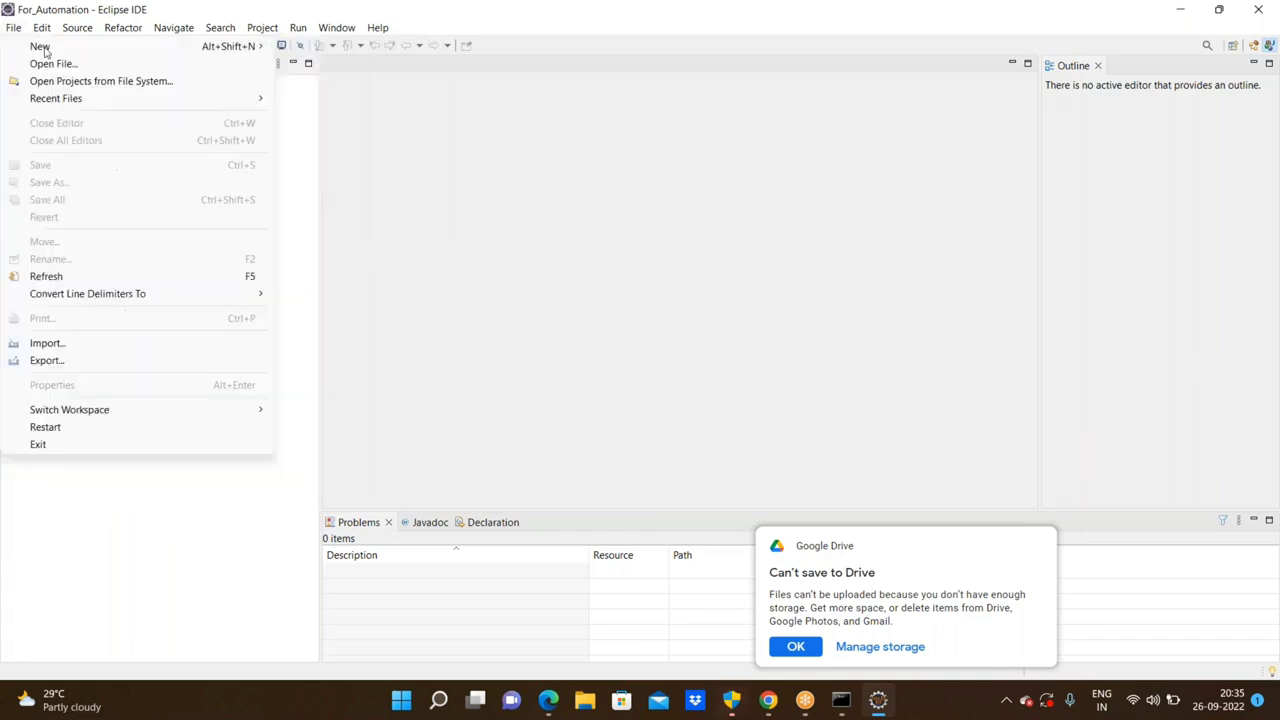
mouse_move(220, 47)
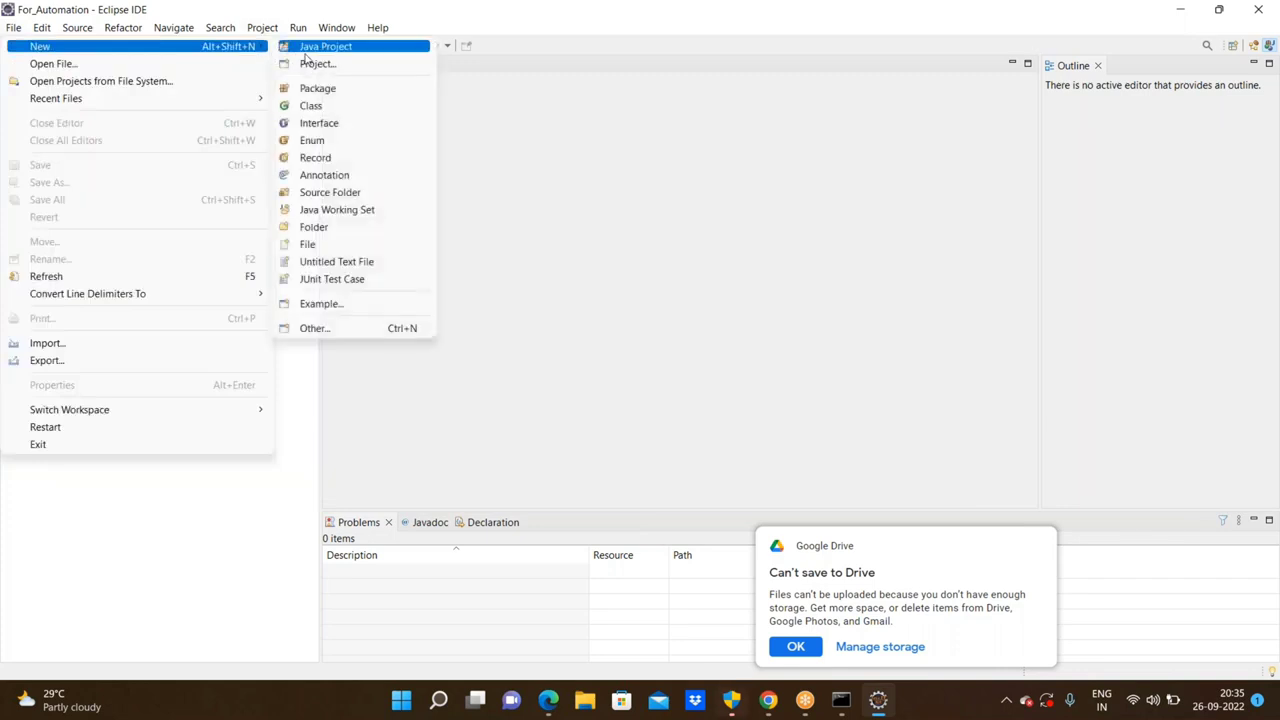
left_click(307, 52)
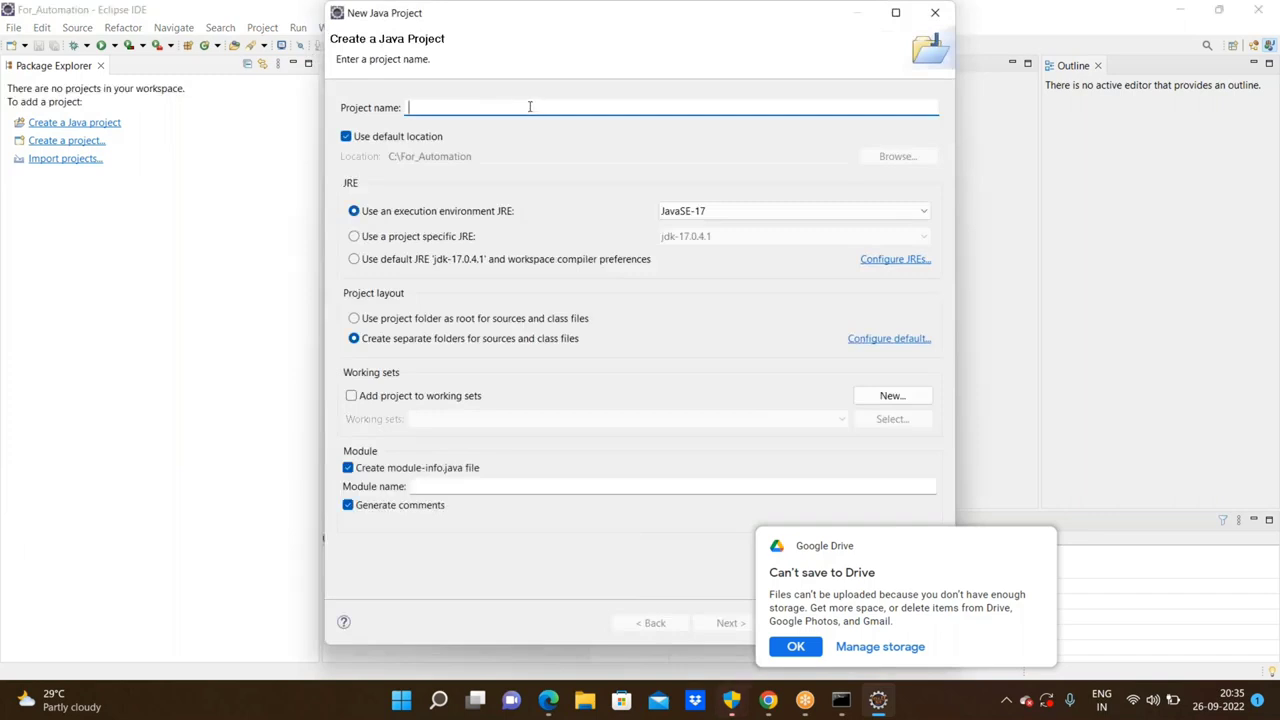
type("My")
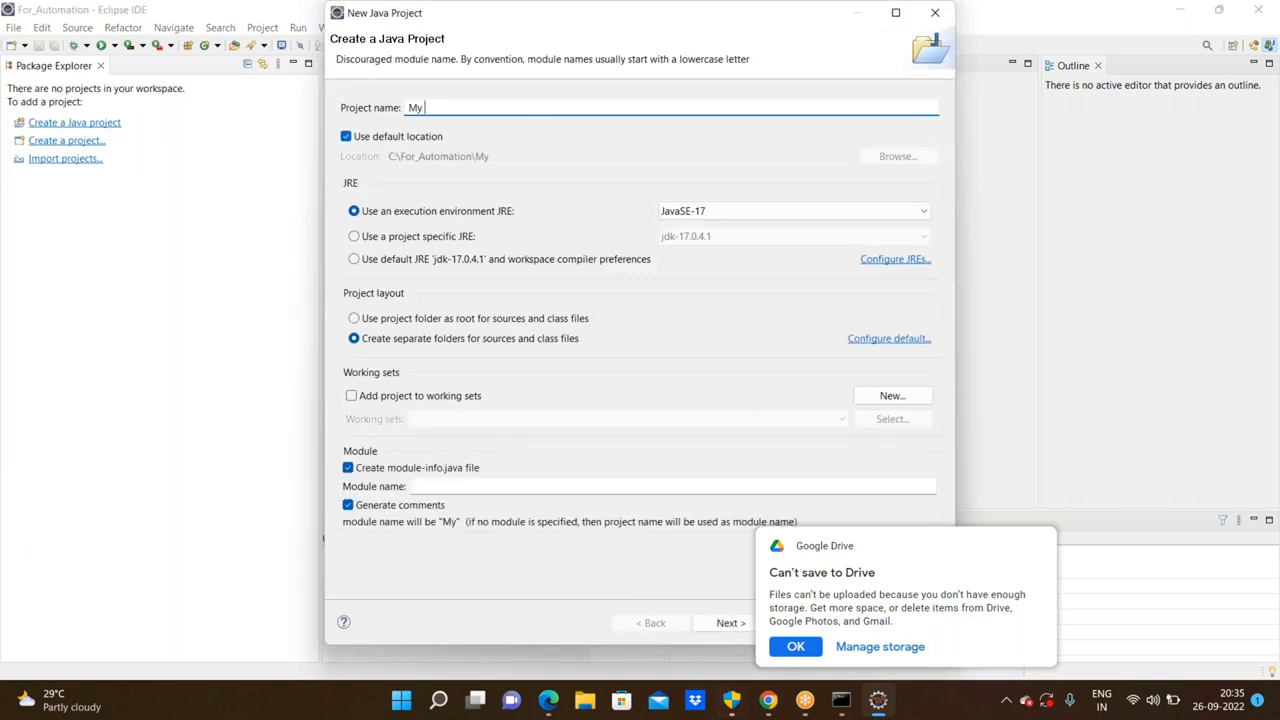
type(" selenium")
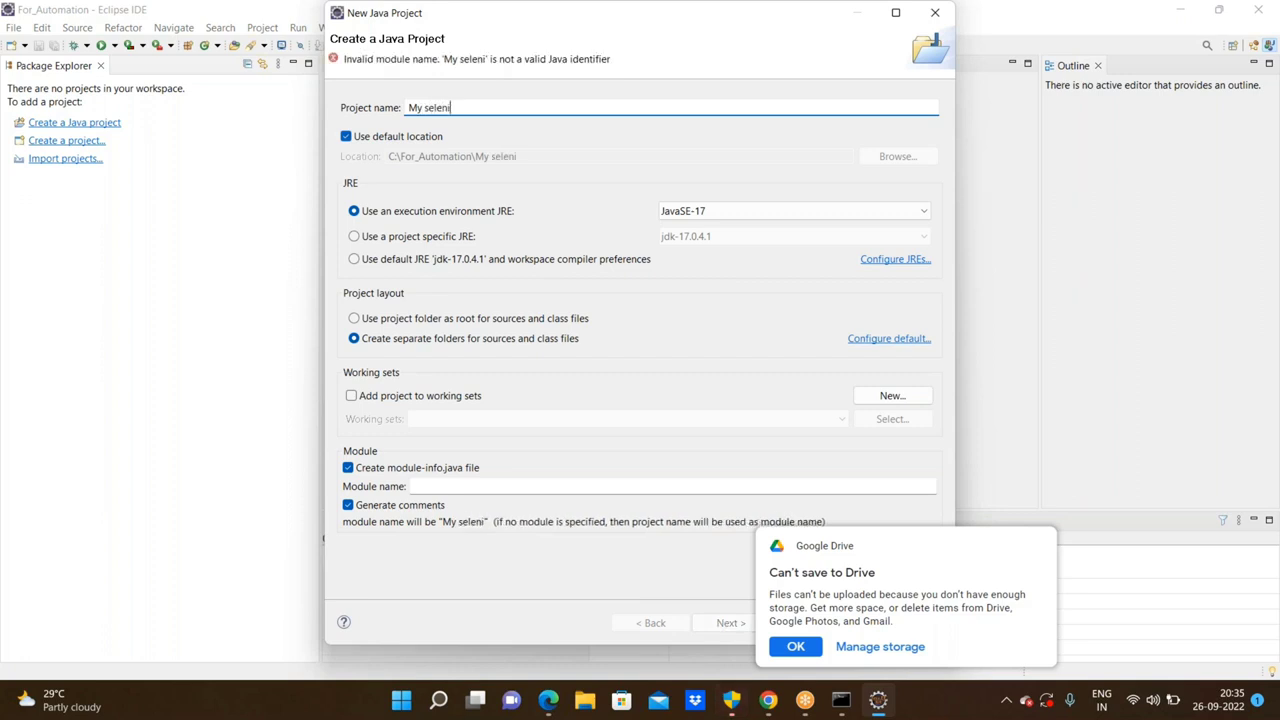
type("rs")
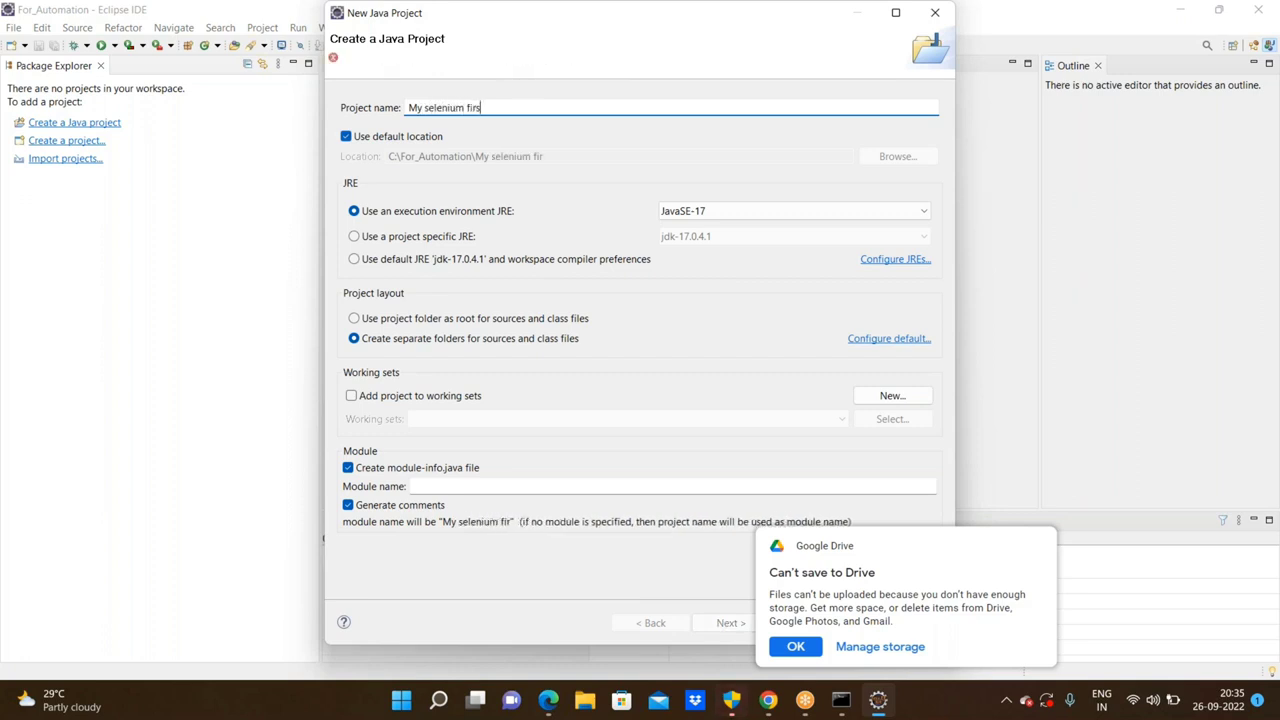
type("t project")
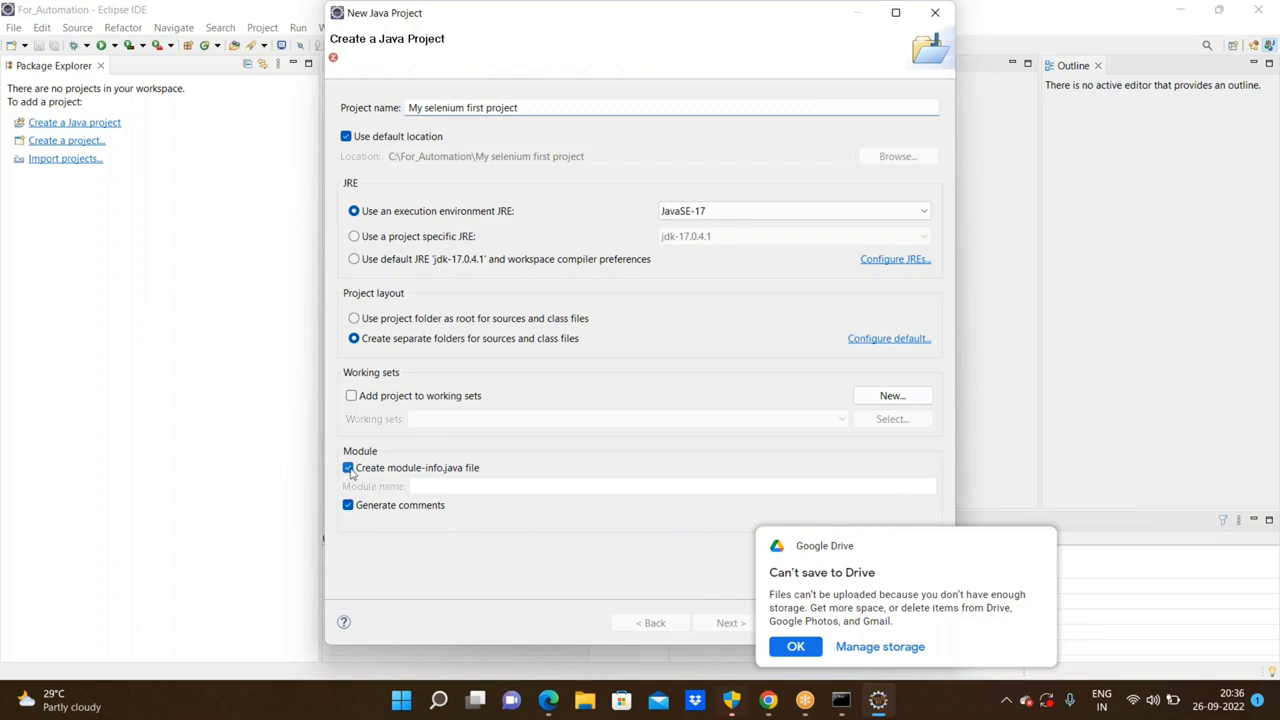
Turn off creation of the module-info.java file, dismiss the Google Drive notification and finish creating the Java project
left_click(349, 468)
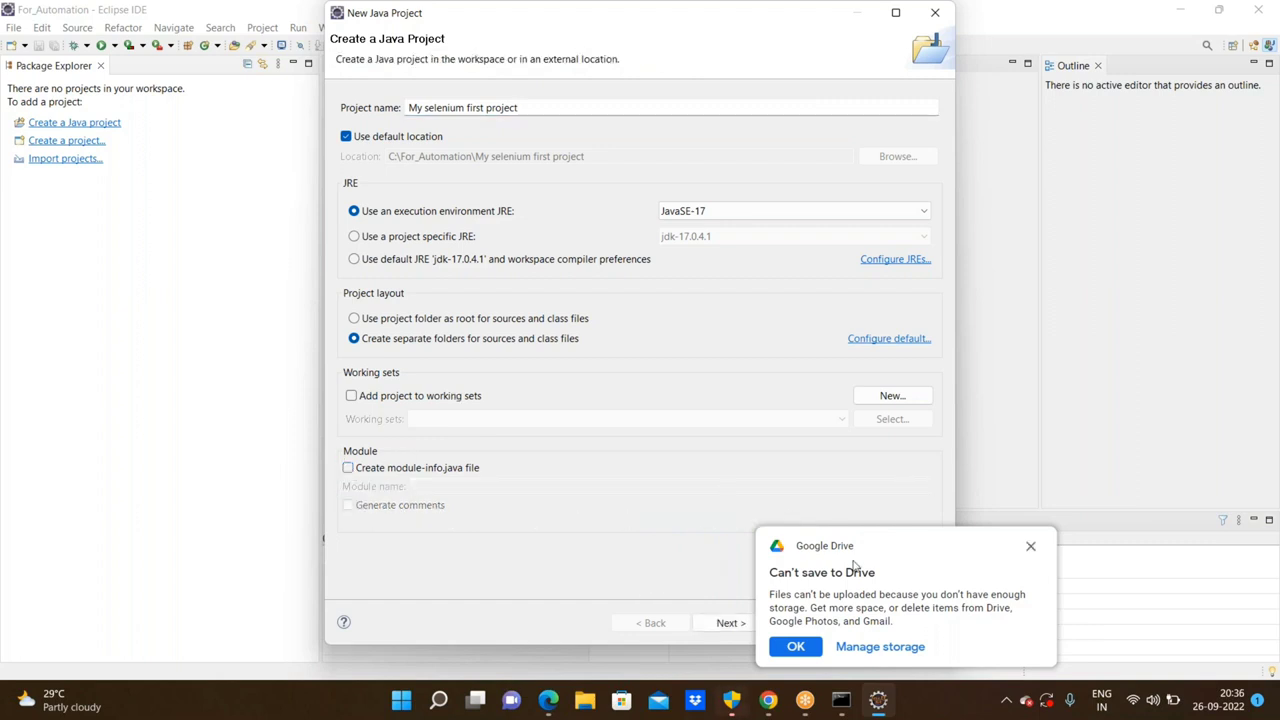
left_click(810, 648)
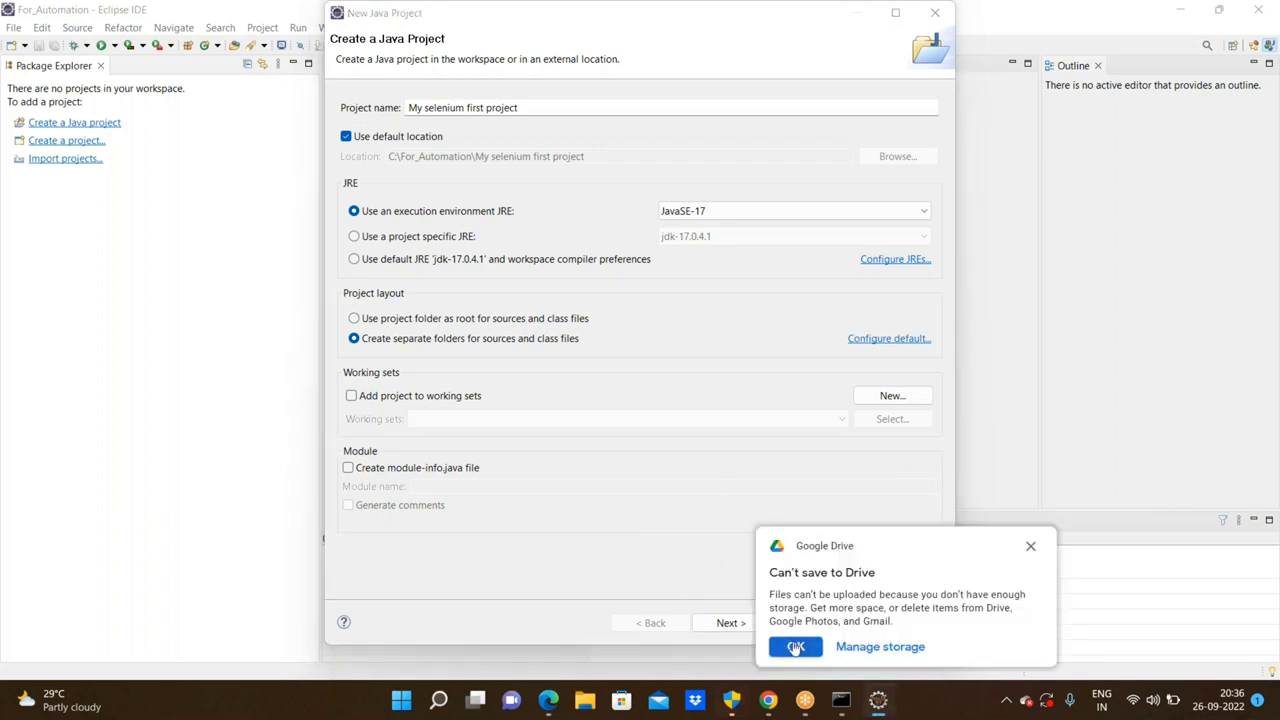
left_click(803, 648)
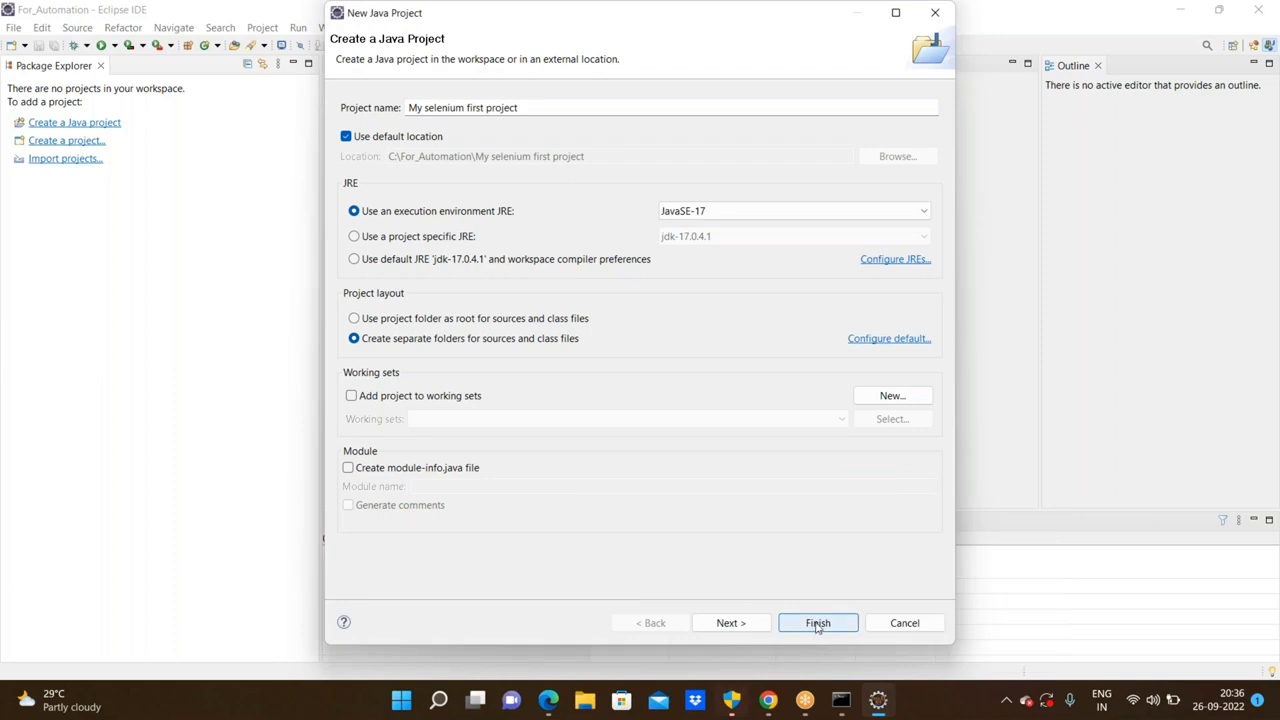
left_click(817, 624)
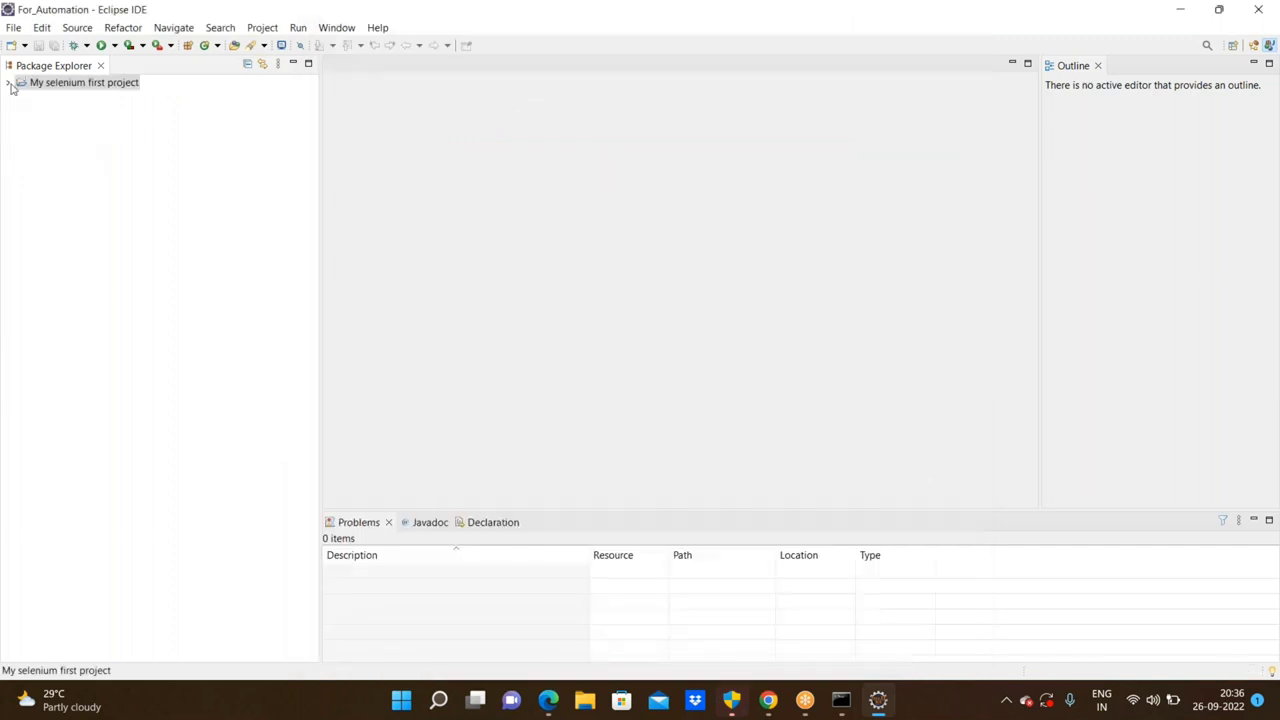
Expand the new project and examine the contents of its JRE System Library
left_click(8, 84)
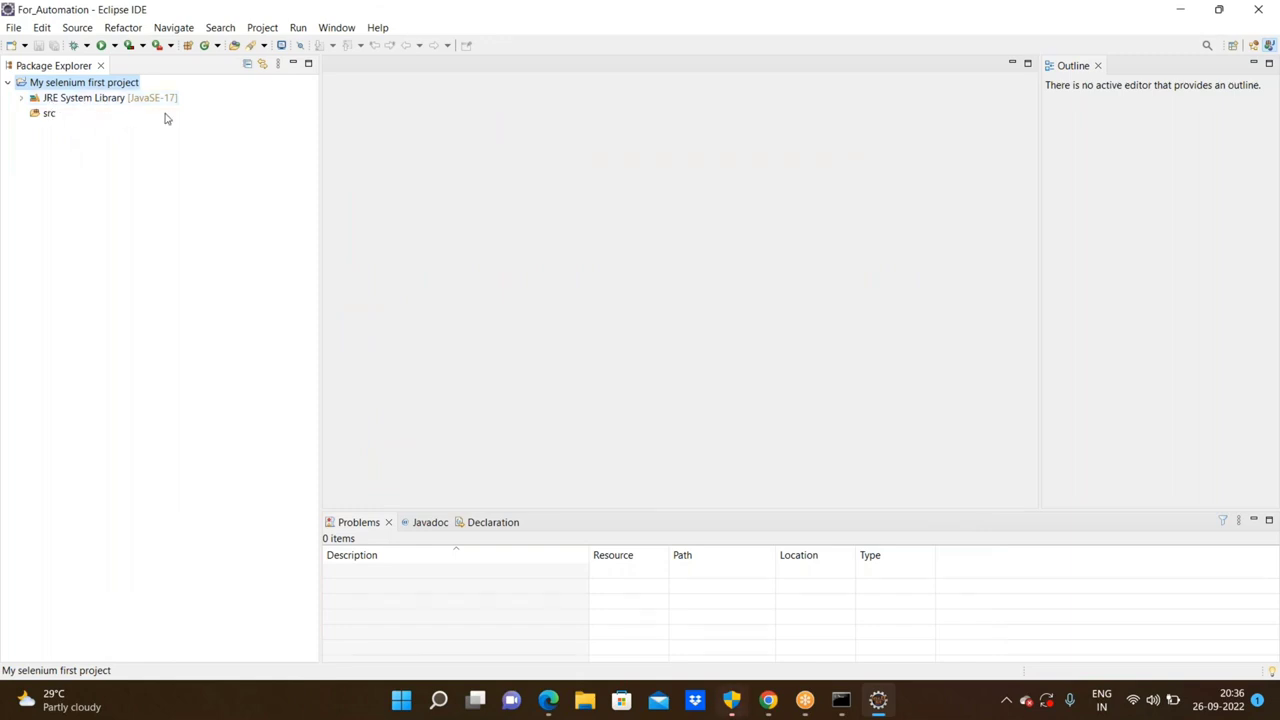
left_click(24, 99)
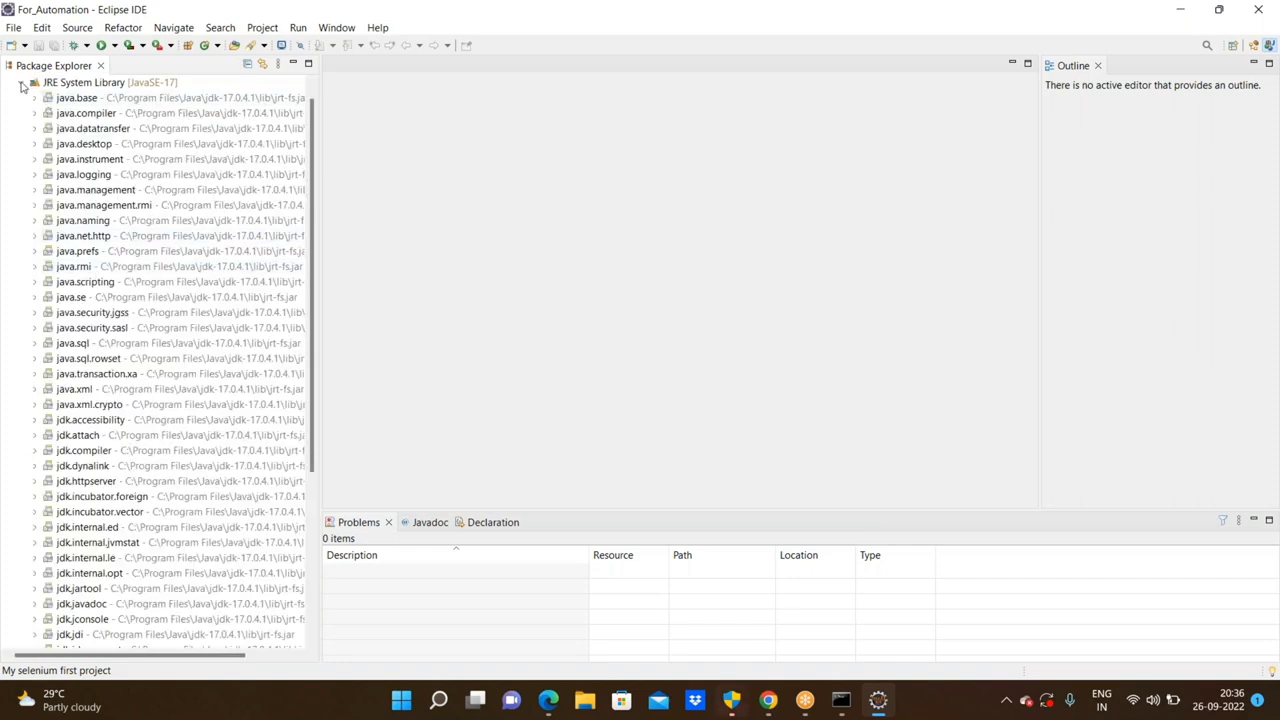
left_click(22, 84)
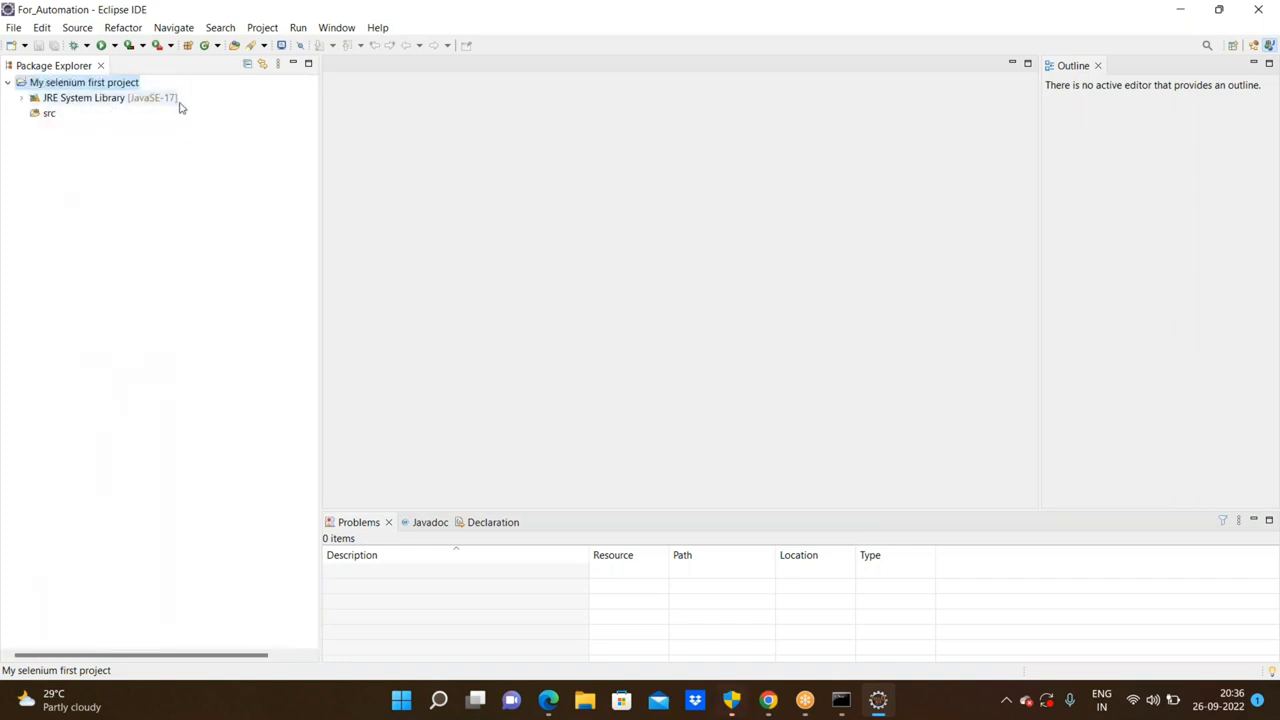
Create a package named com.qa.hello in the project's src folder
left_click(46, 116)
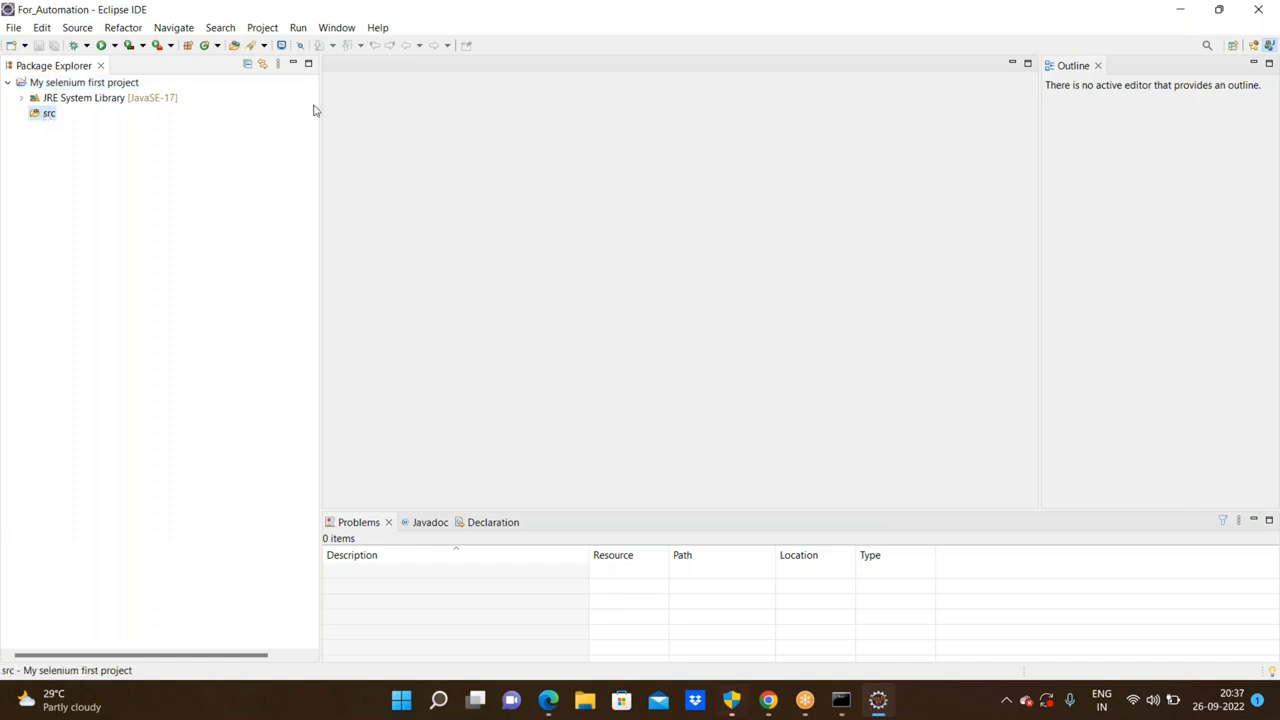
right_click(42, 118)
mouse_move(150, 124)
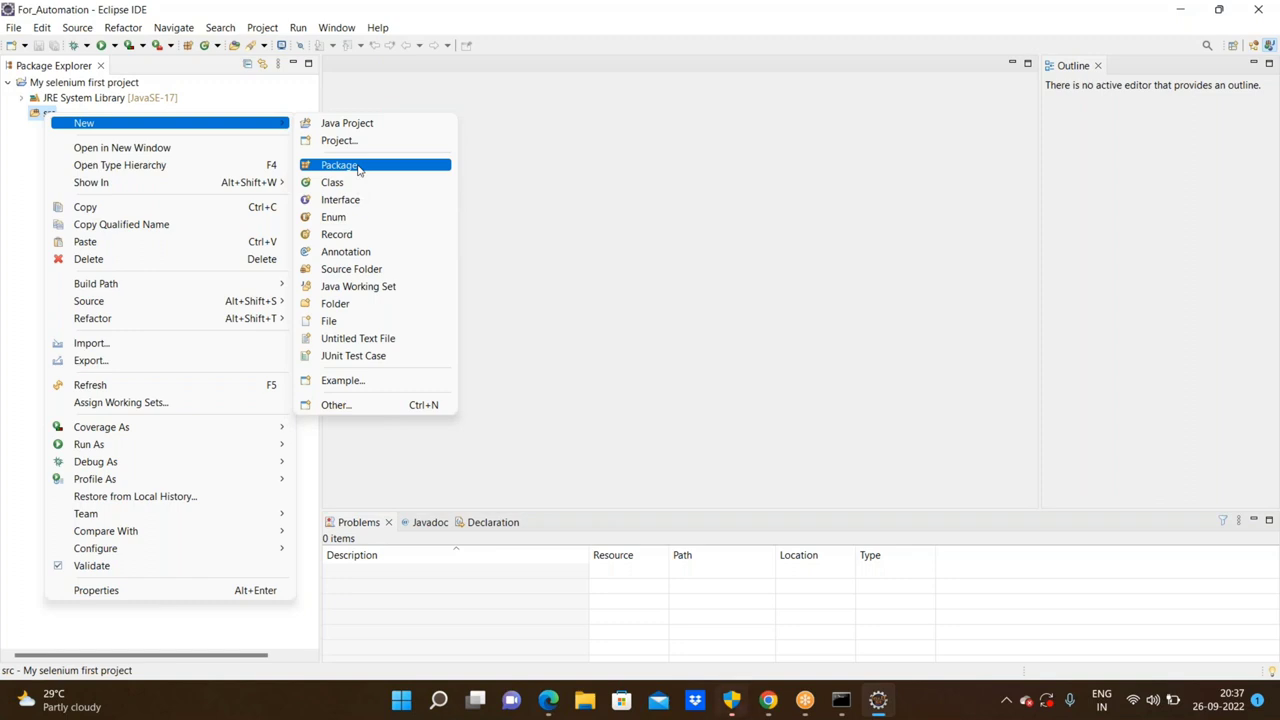
left_click(358, 169)
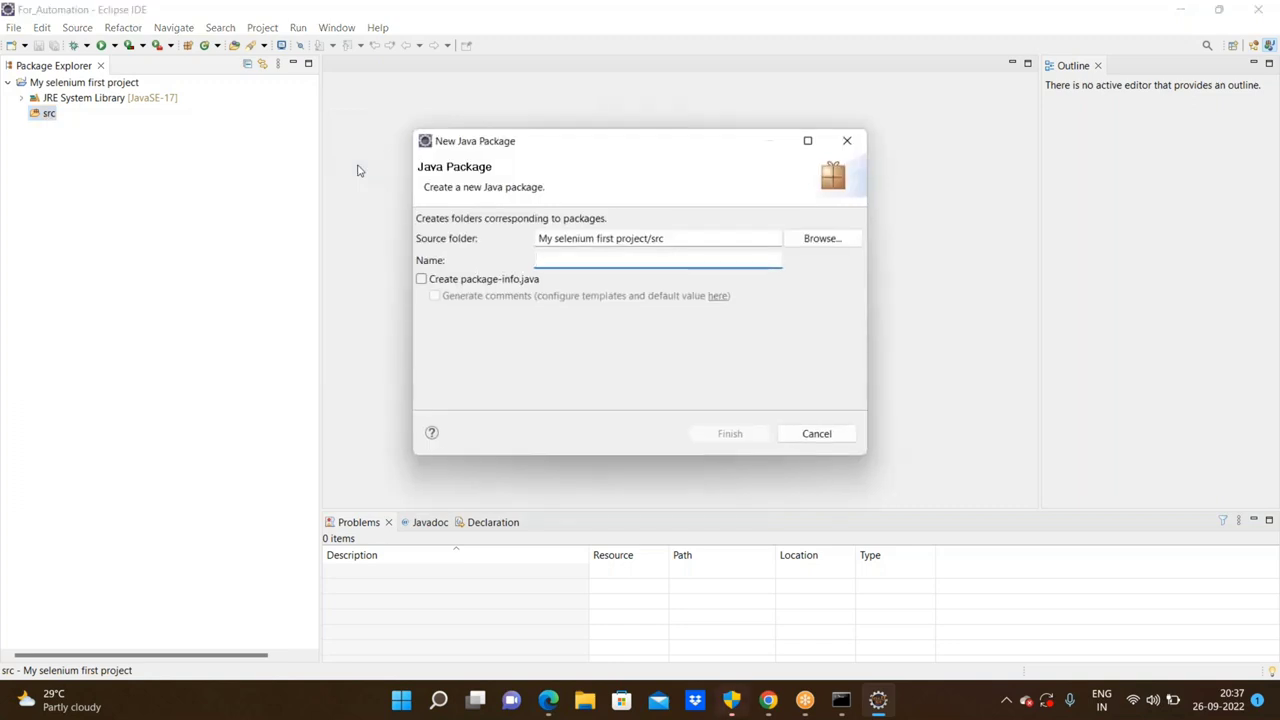
type("com.qa")
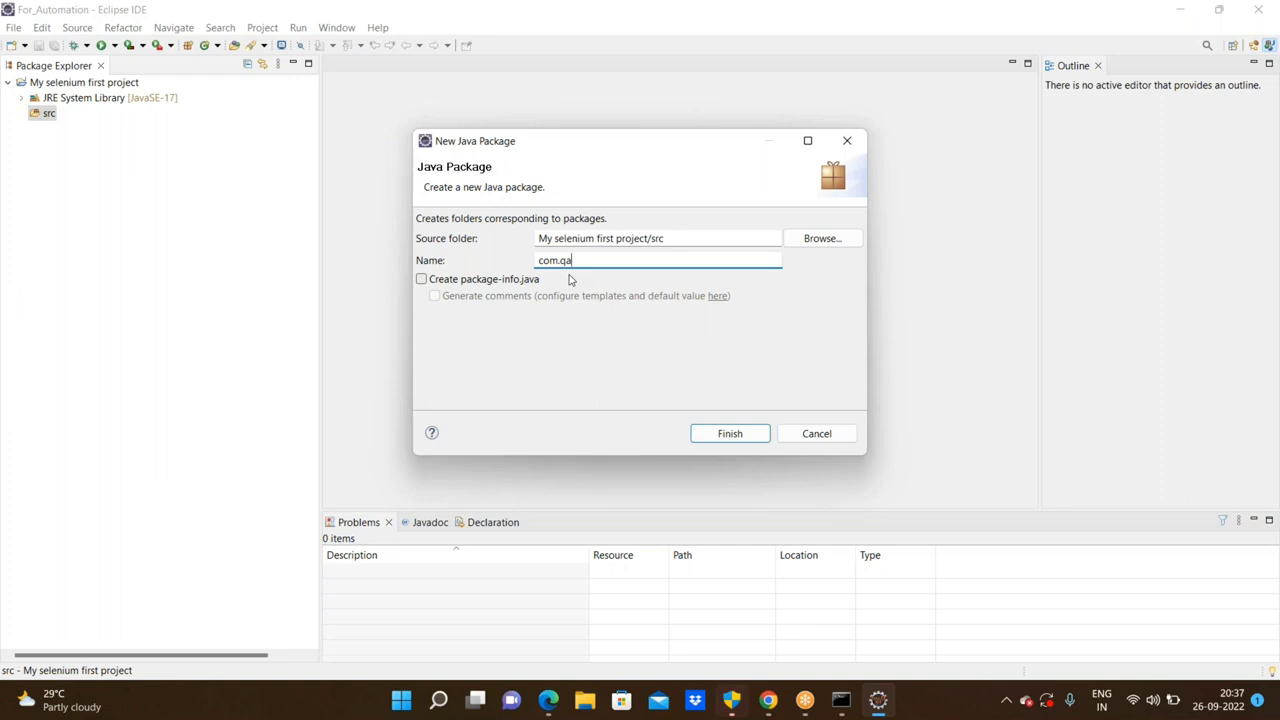
type(".")
key("BackSpace")
type(".")
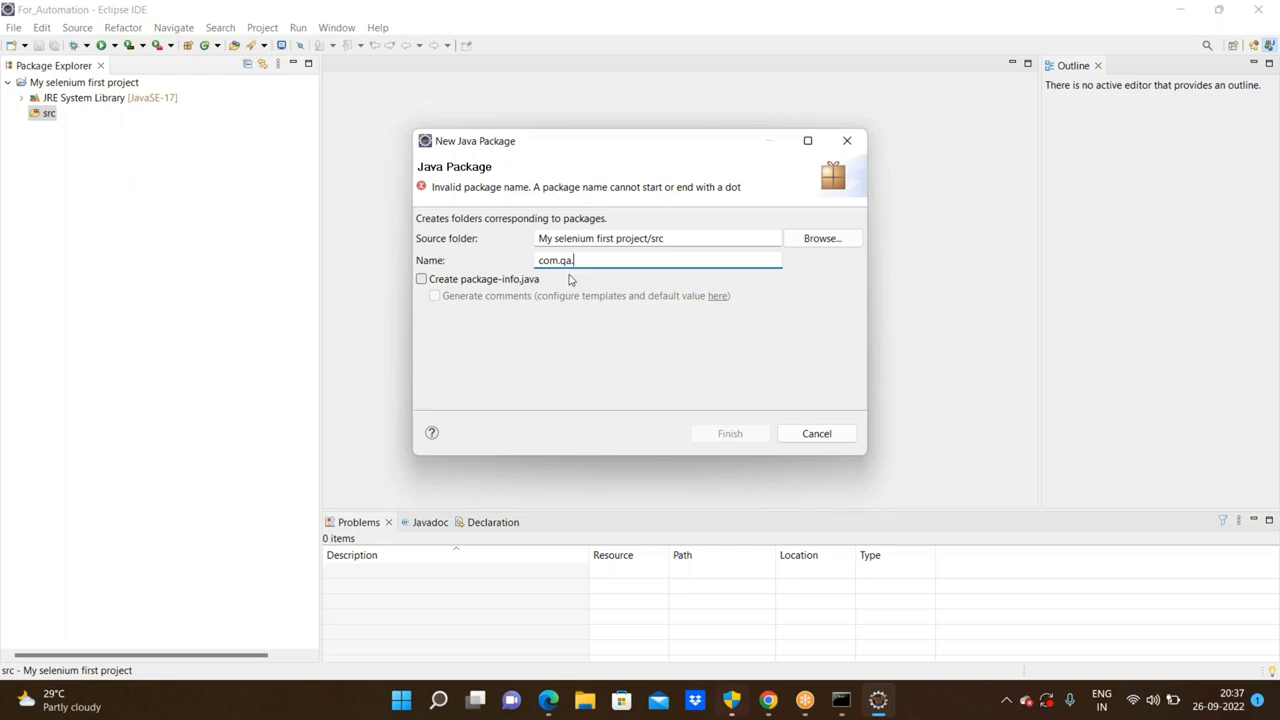
type("hello")
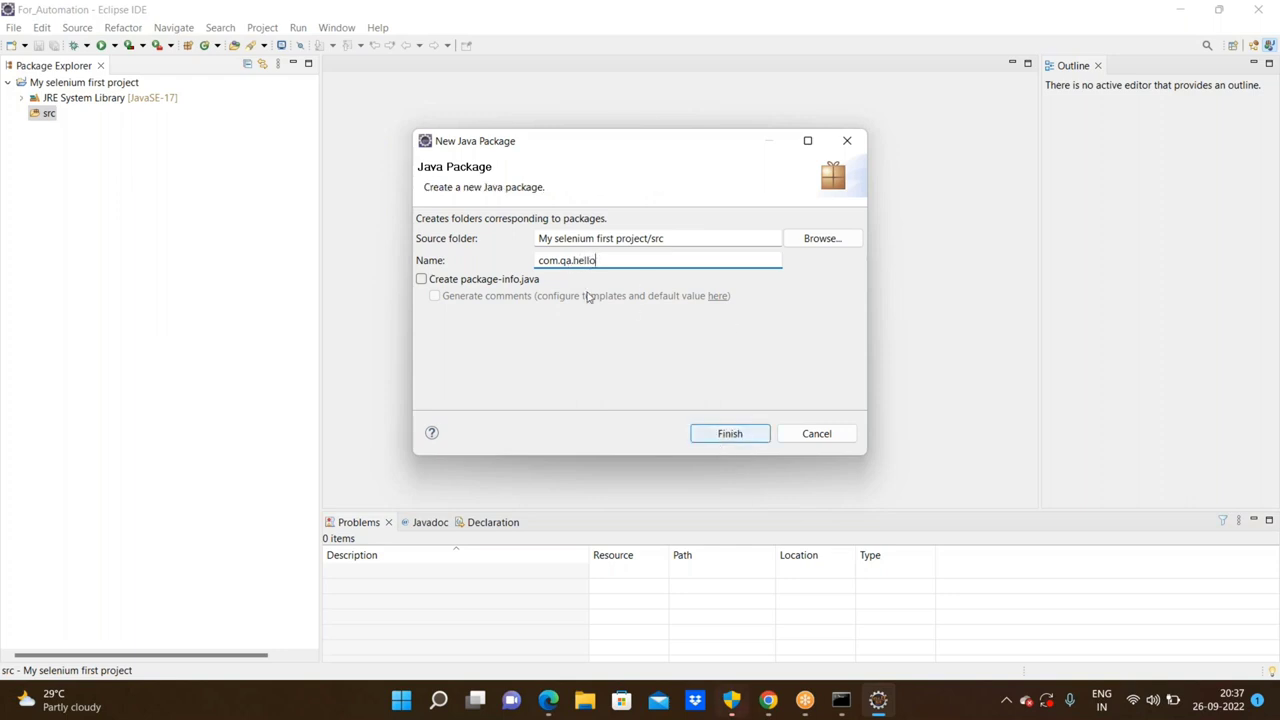
left_click(720, 436)
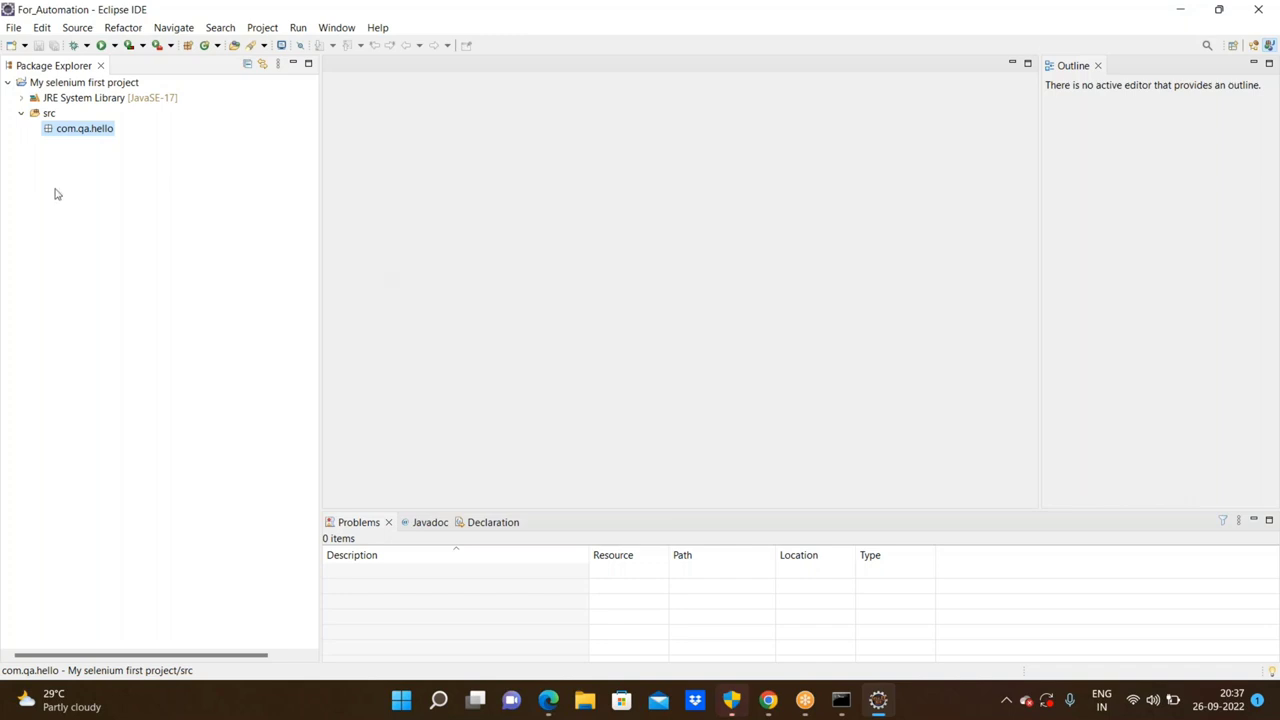
Create a public class HelloSelenium in the com.qa.hello package, including the public static void main method stub
right_click(104, 135)
mouse_move(200, 142)
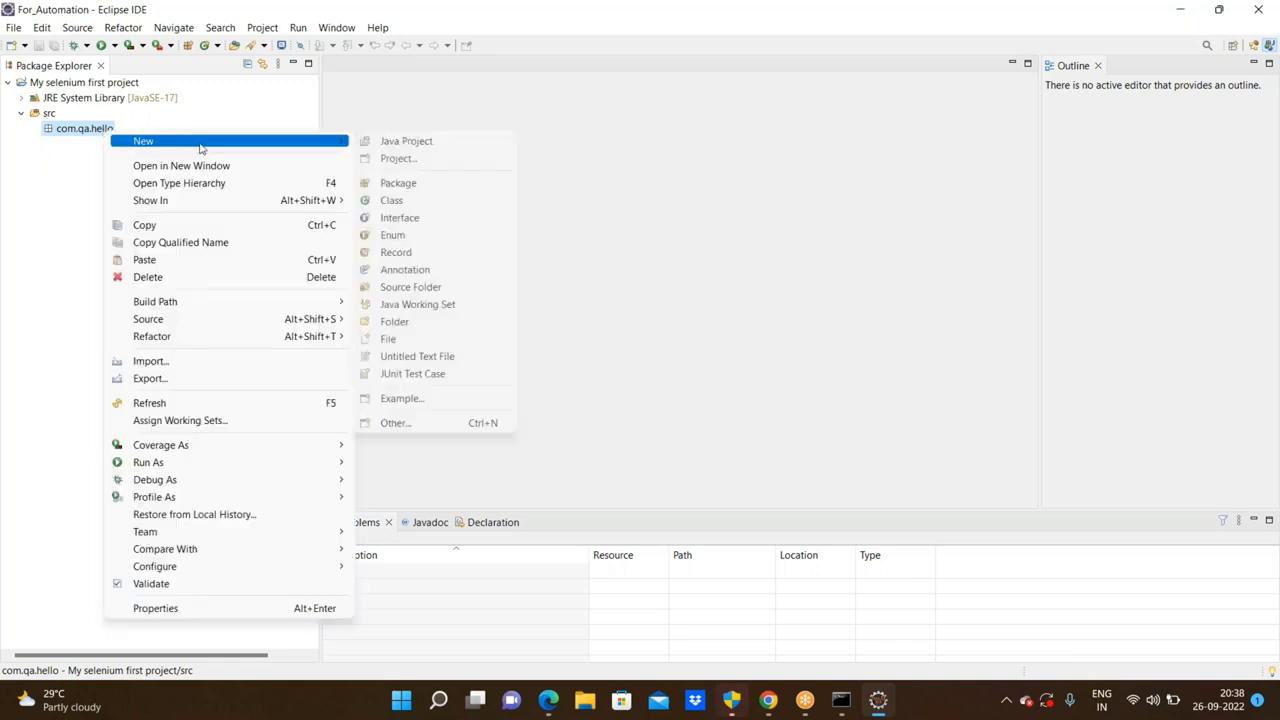
left_click(412, 204)
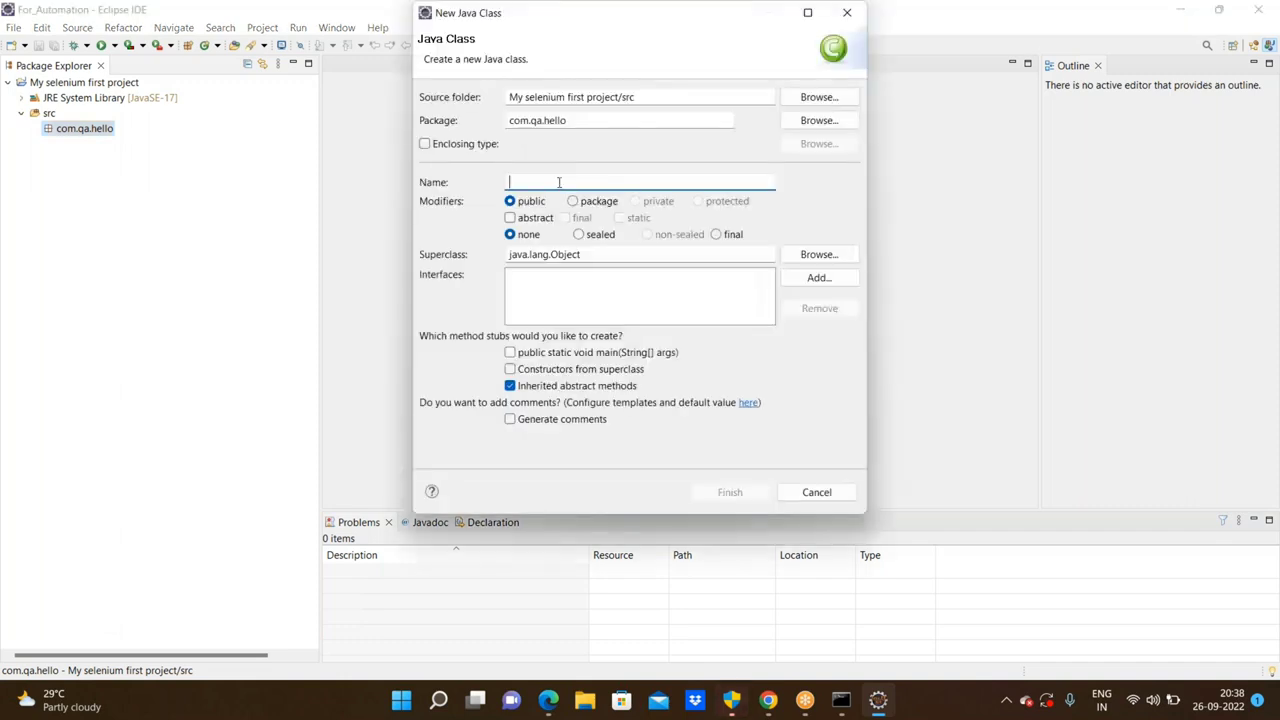
type("A")
key("BackSpace")
type("S")
key("BackSpace")
type("h")
key("BackSpace")
type("HelloSel")
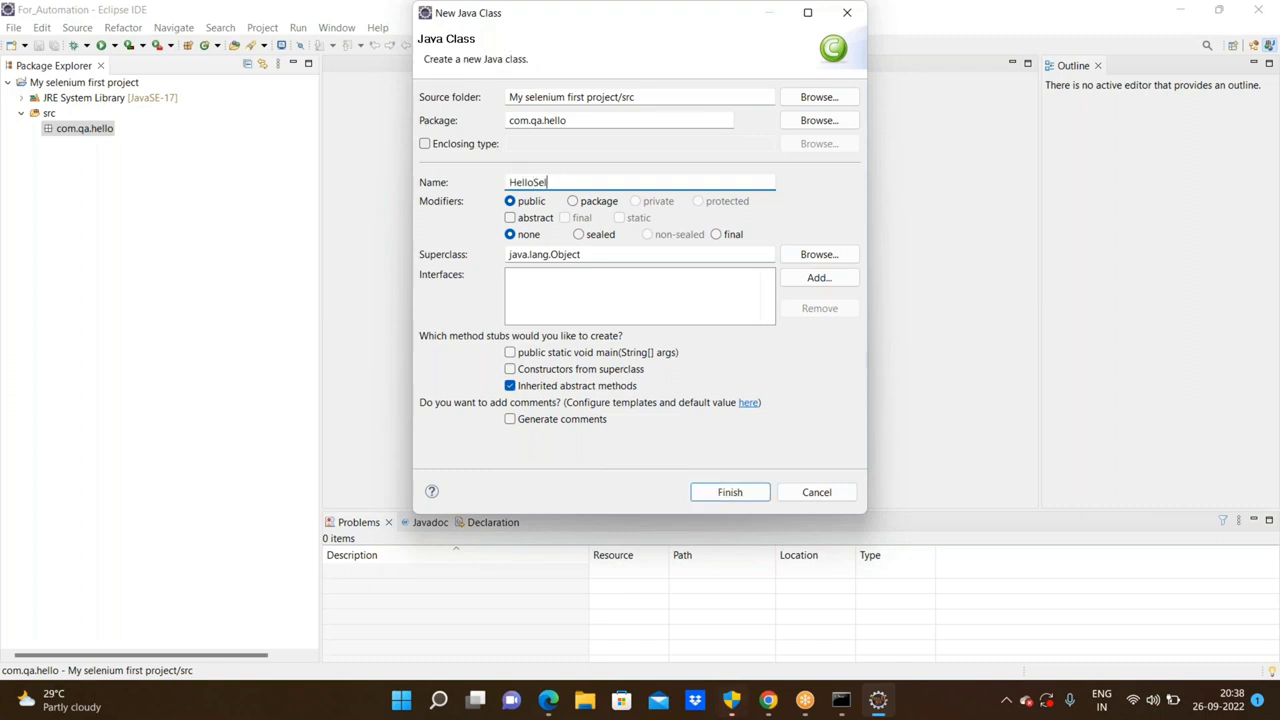
type("enium")
left_click(510, 353)
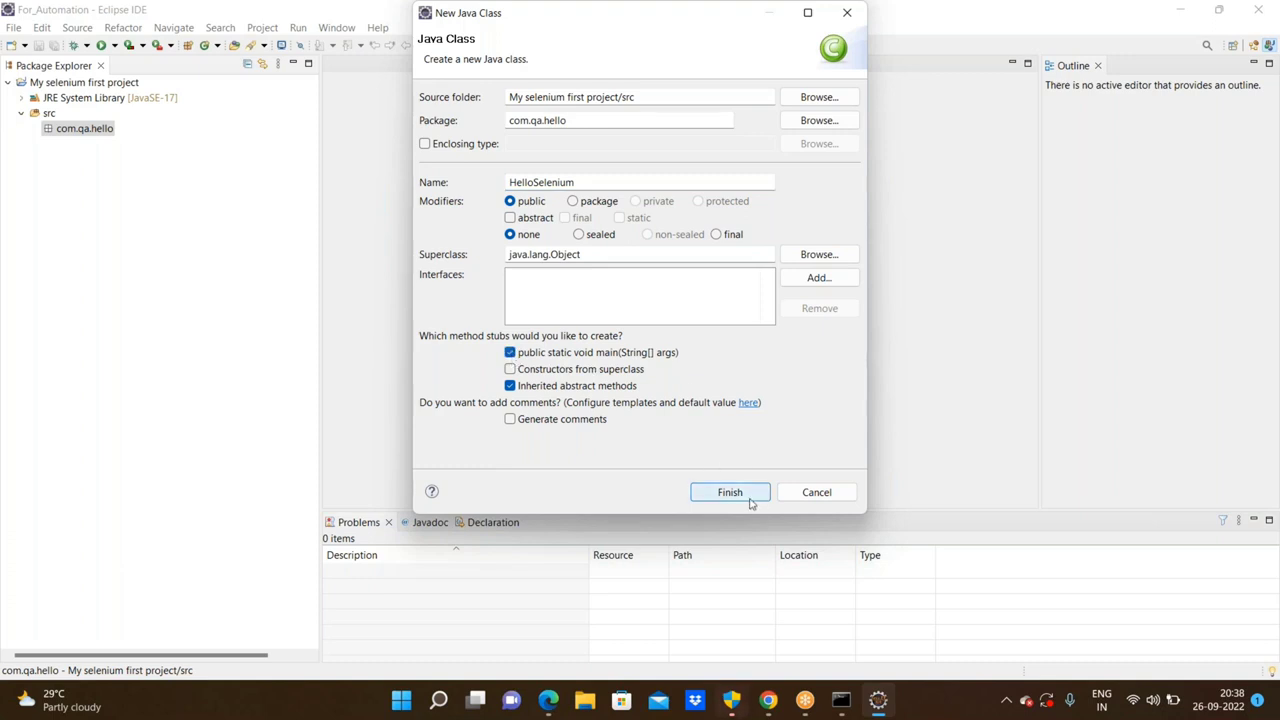
left_click(730, 492)
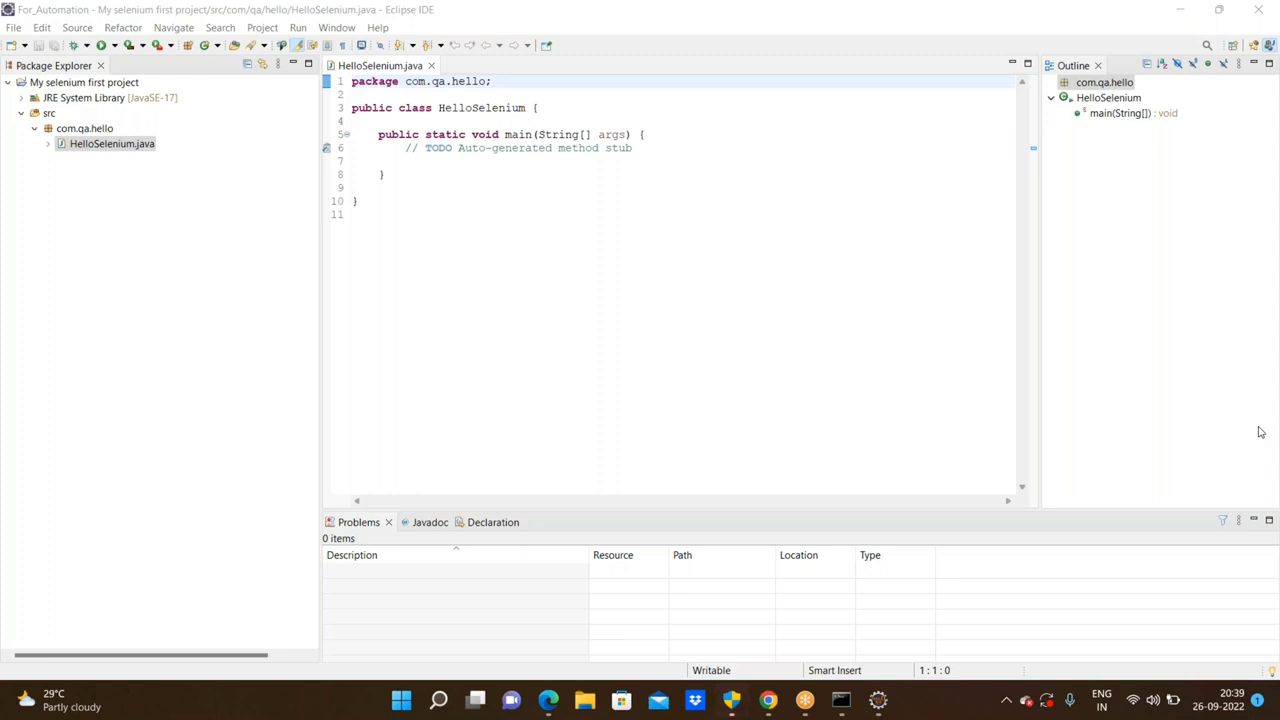
Add an empty line below the TODO comment in the main method and enlarge the editor text one level
left_click(582, 165)
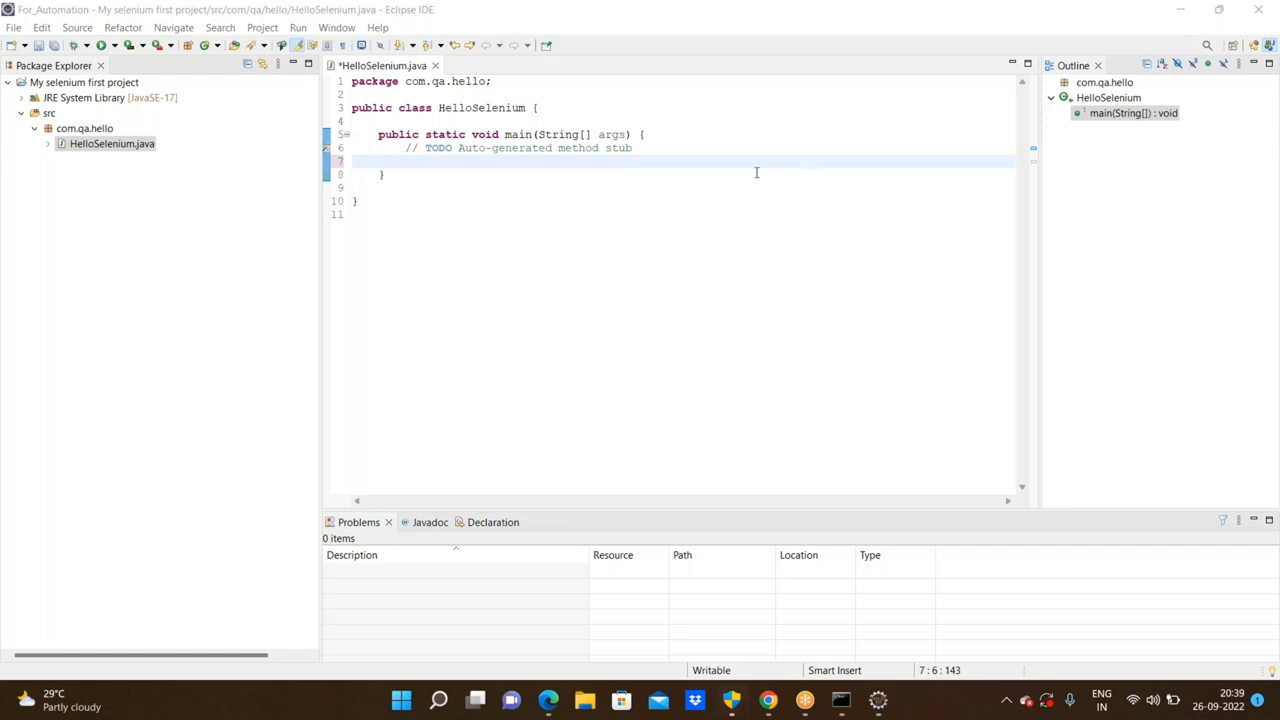
left_click(493, 163)
key("Return")
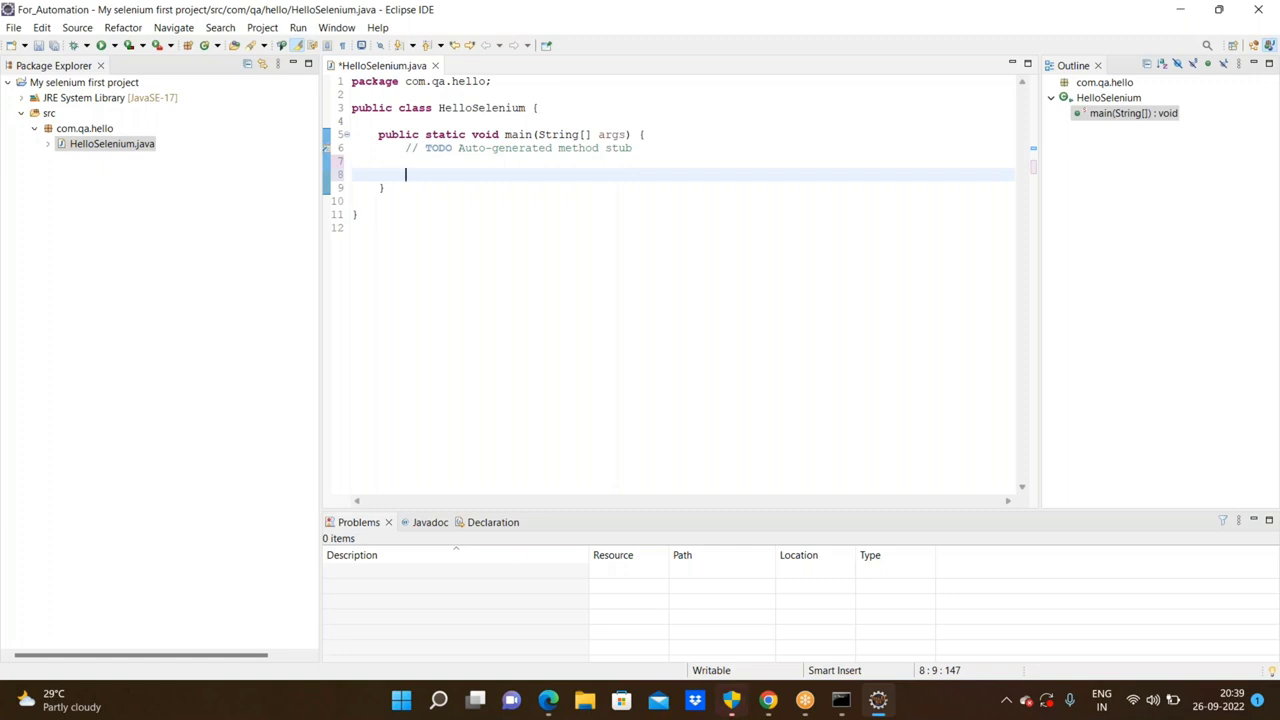
type("sy")
key("BackSpace")
key("BackSpace")
key("BackSpace")
key("ctrl+plus")
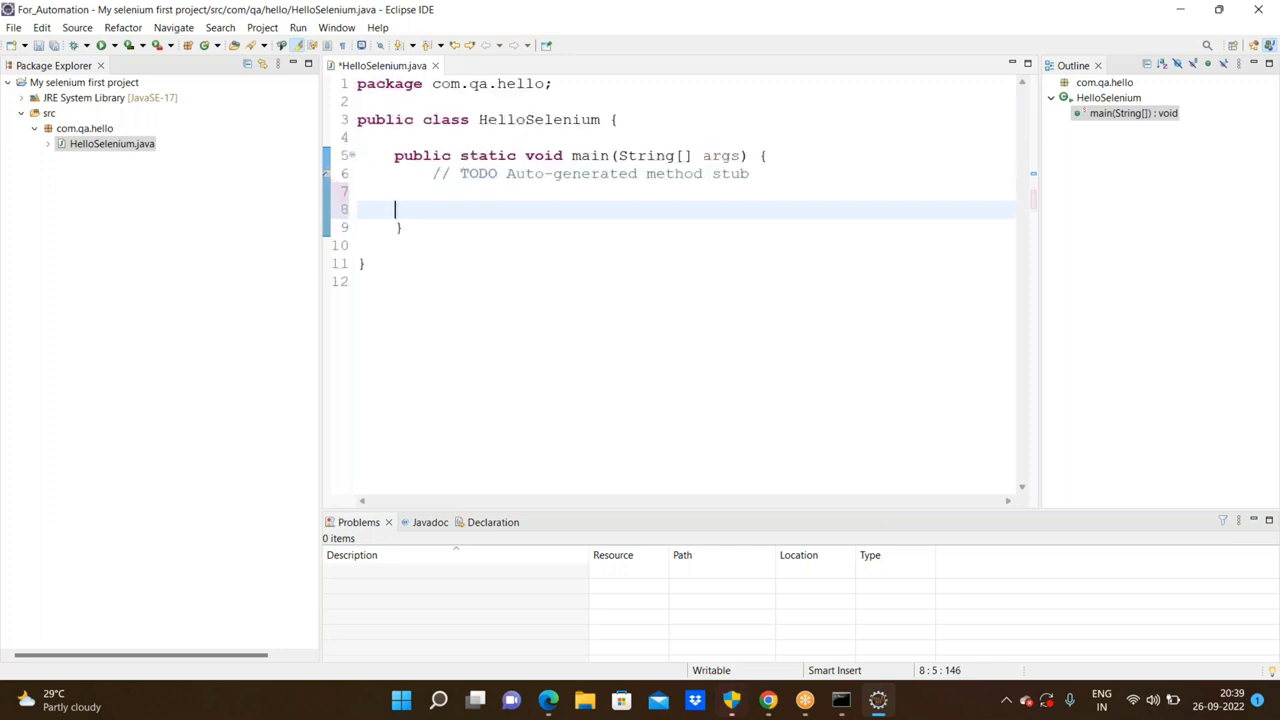
Write System.out.println("hello selenium!"); in the body of the main method using the syso code completion
type("syso")
key("ctrl+space")
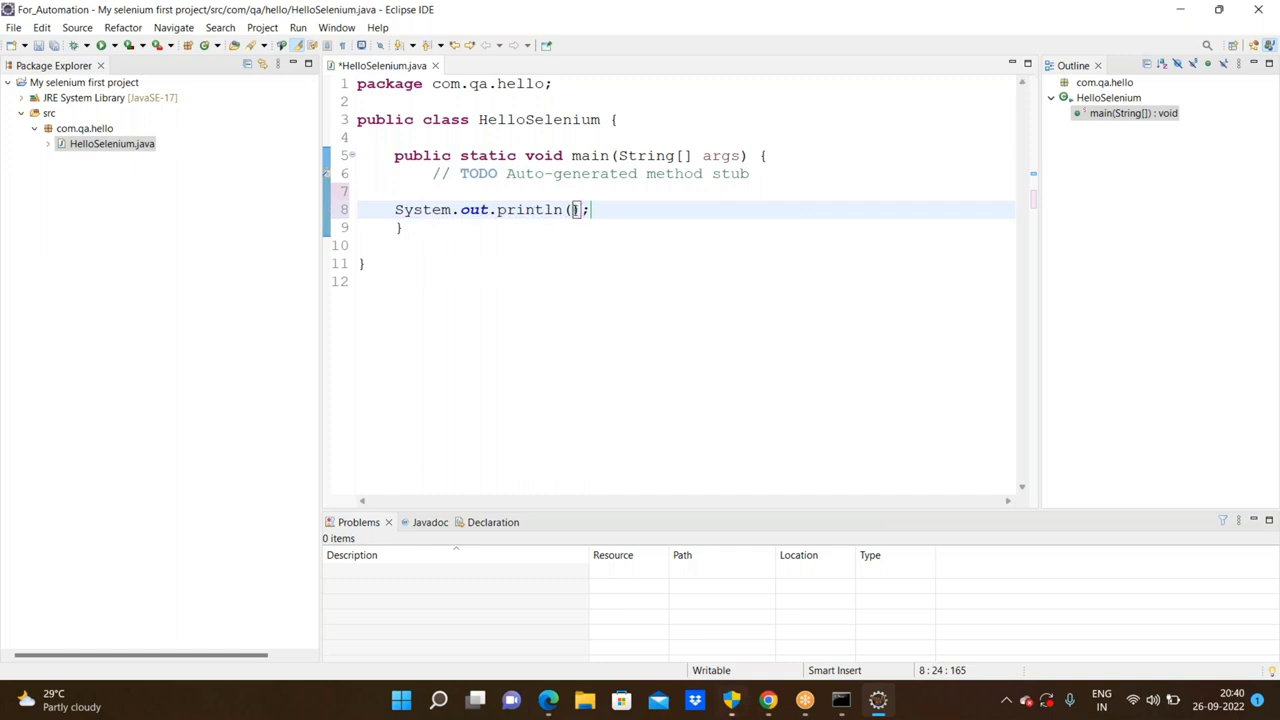
type("\"")
type("h")
type("ello sele")
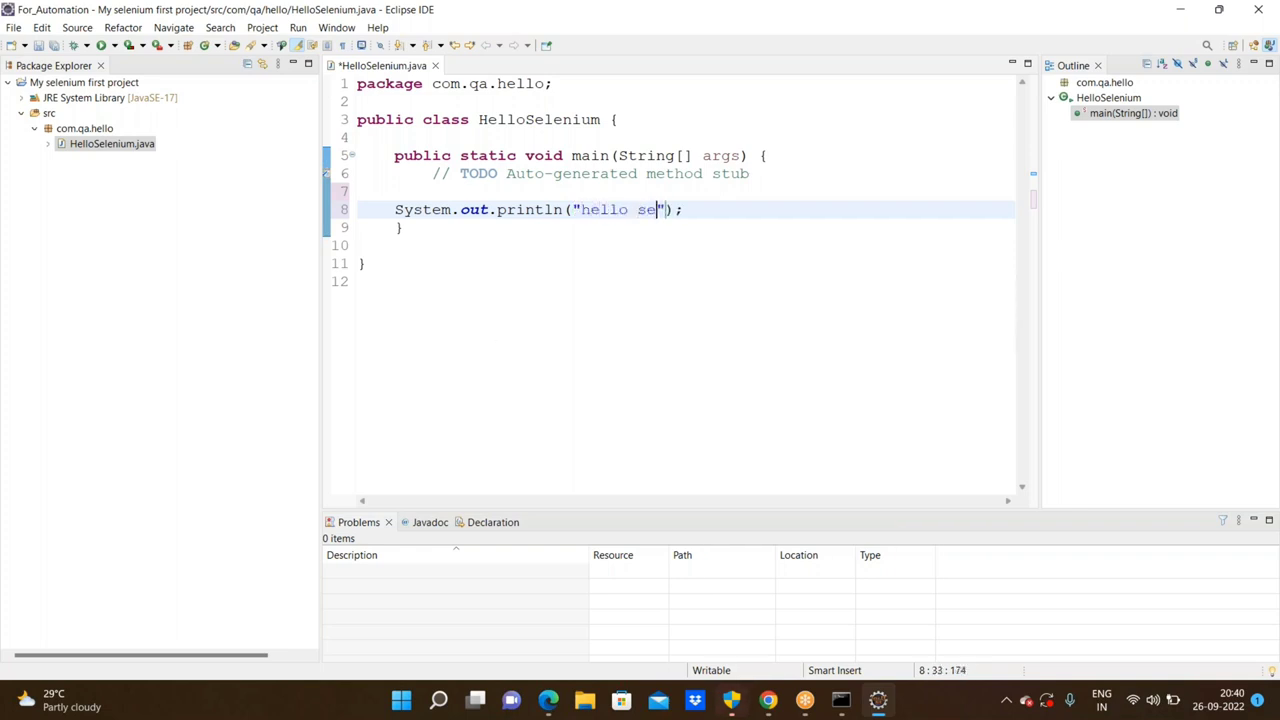
type("nium!")
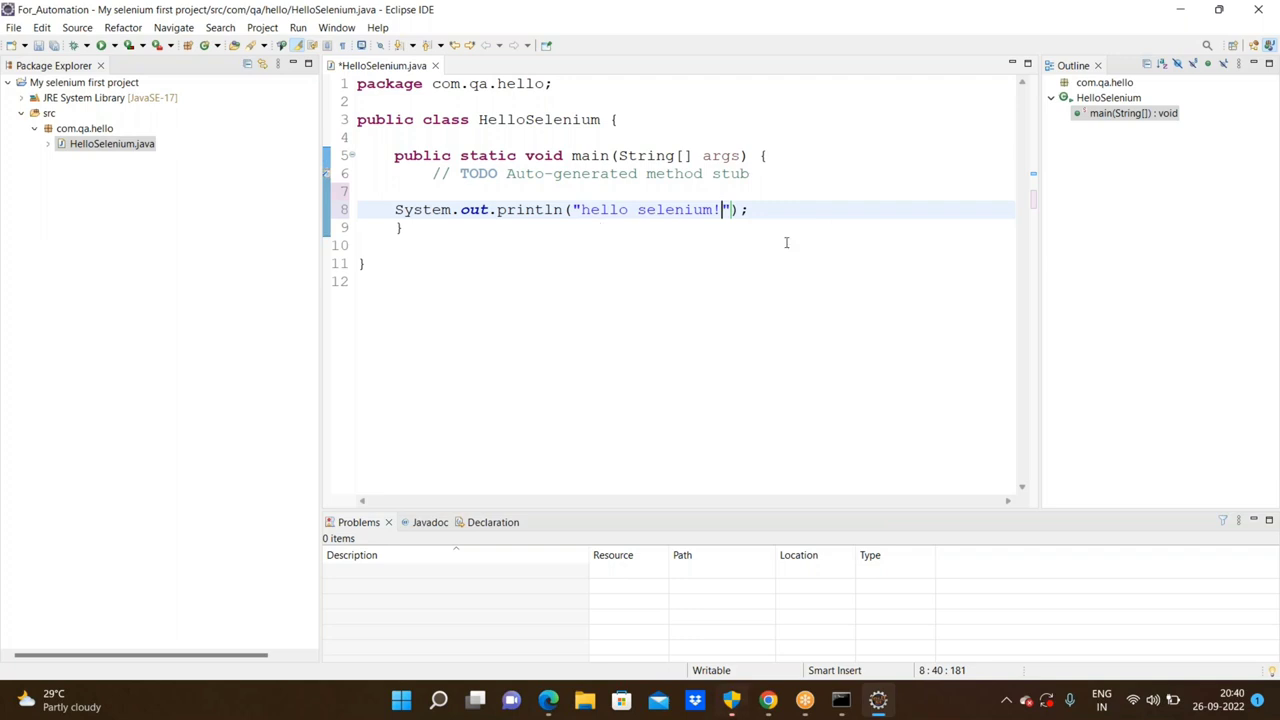
Save HelloSelenium.java and run it as a Java application
key("ctrl+s")
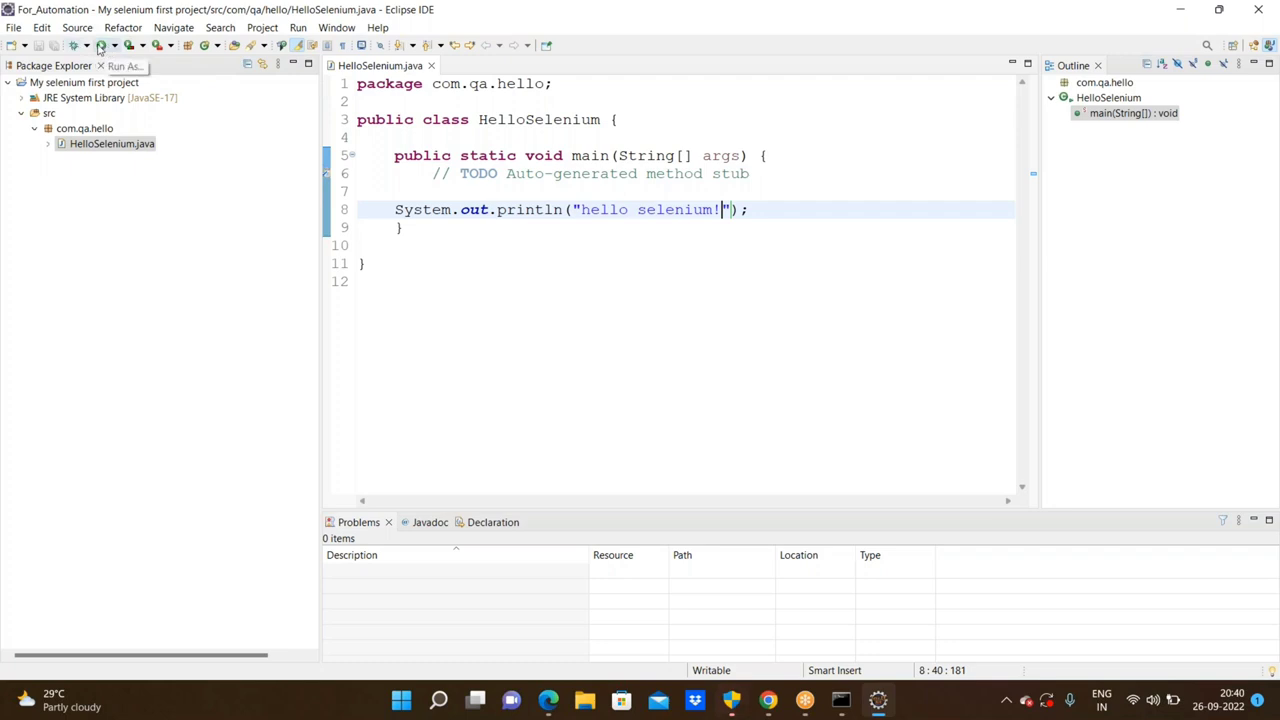
left_click(101, 46)
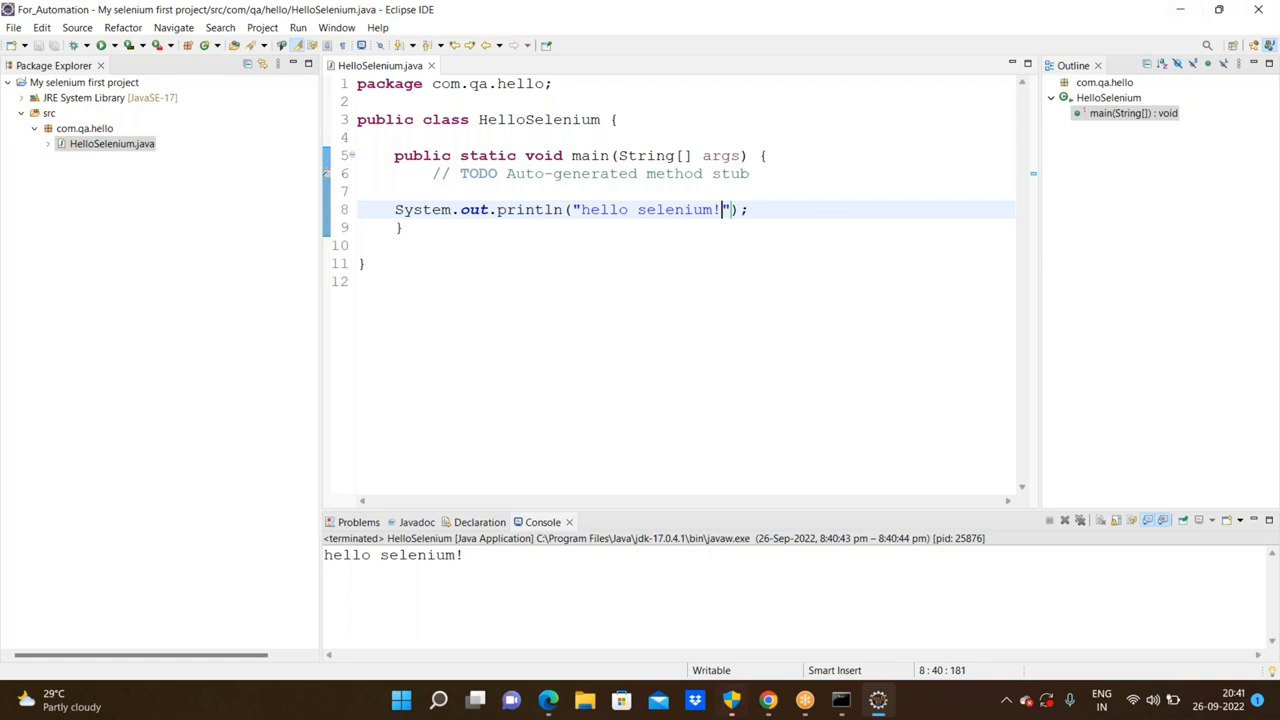
Minimise Eclipse and the download page, and begin entering a Google search in a new Chrome window
left_click(1181, 16)
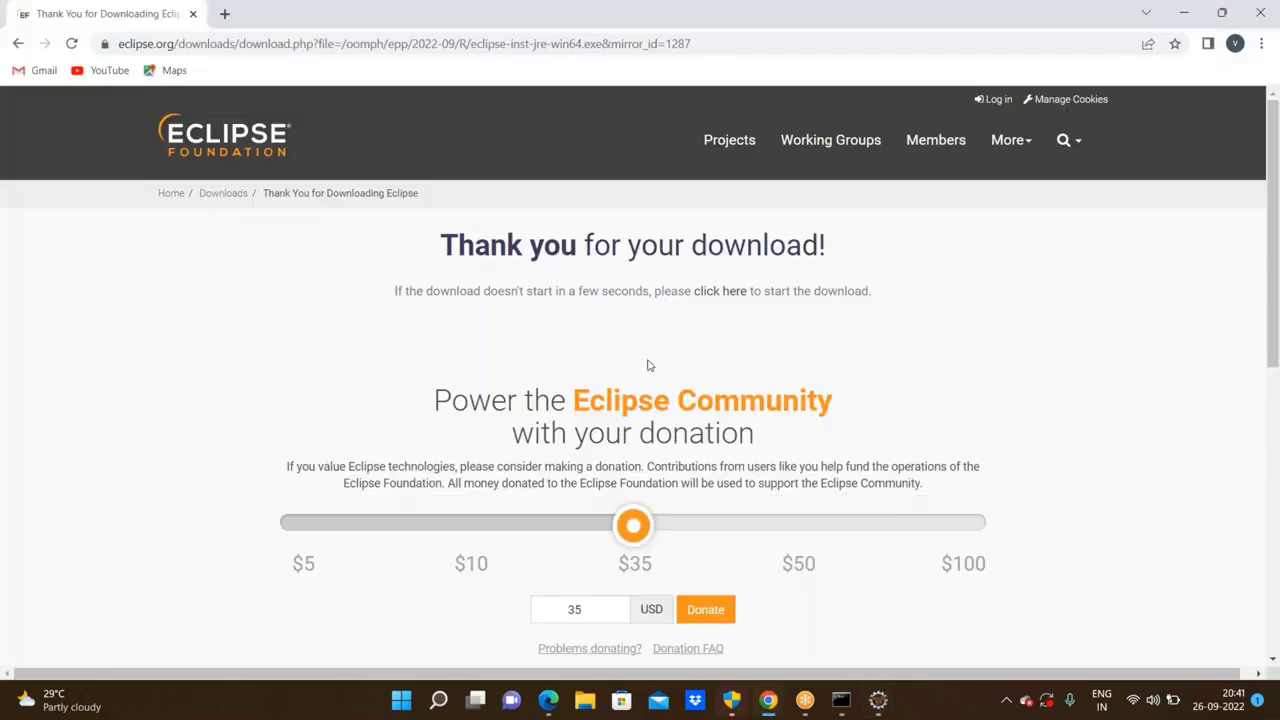
left_click(1177, 16)
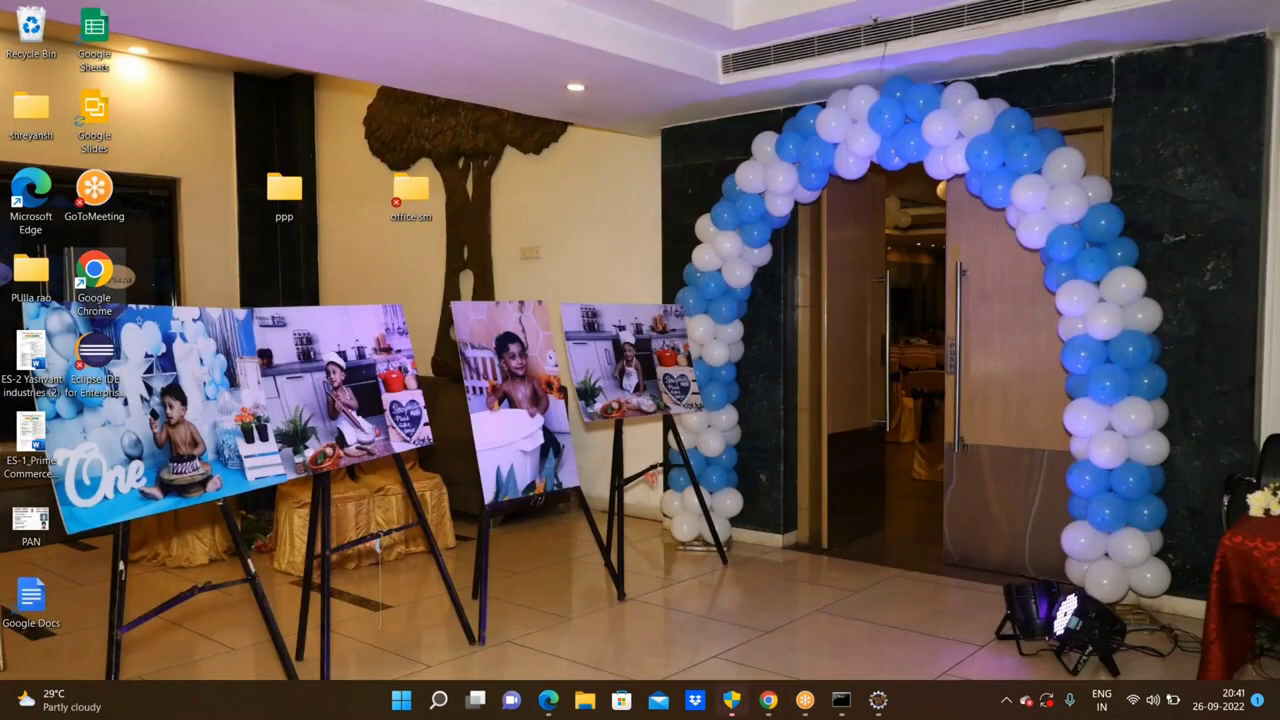
left_click(768, 700)
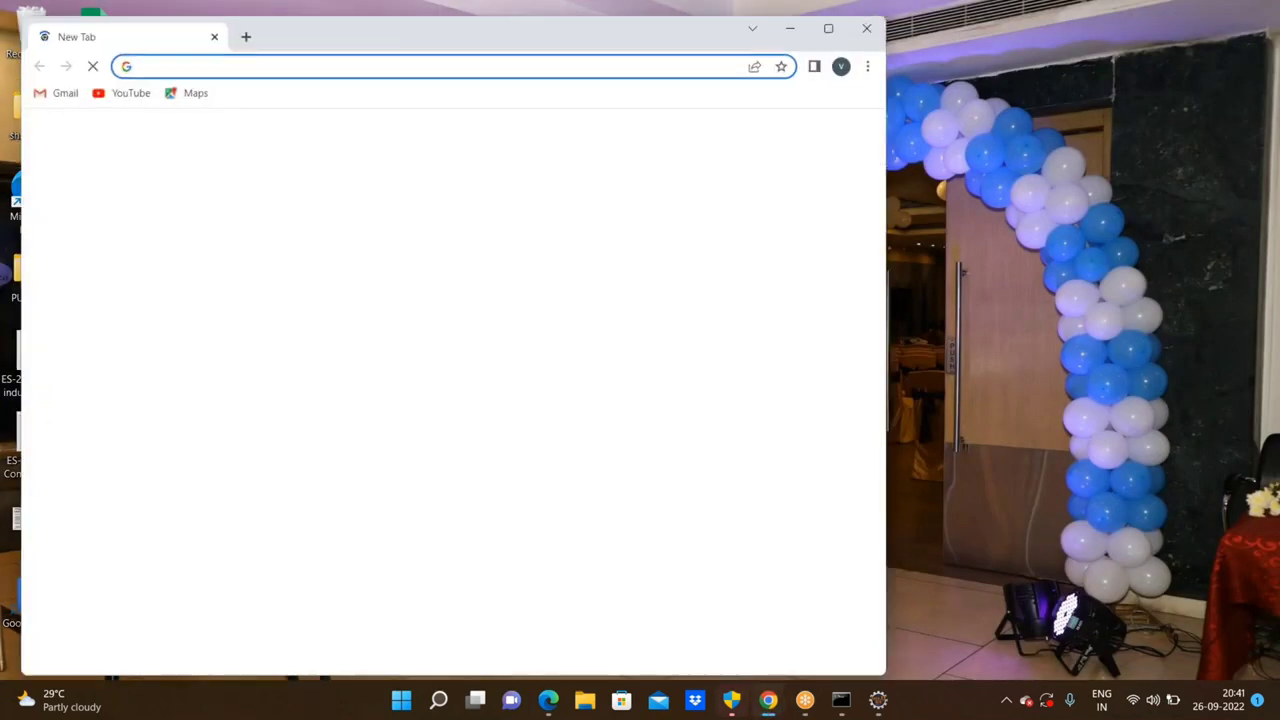
left_click(402, 374)
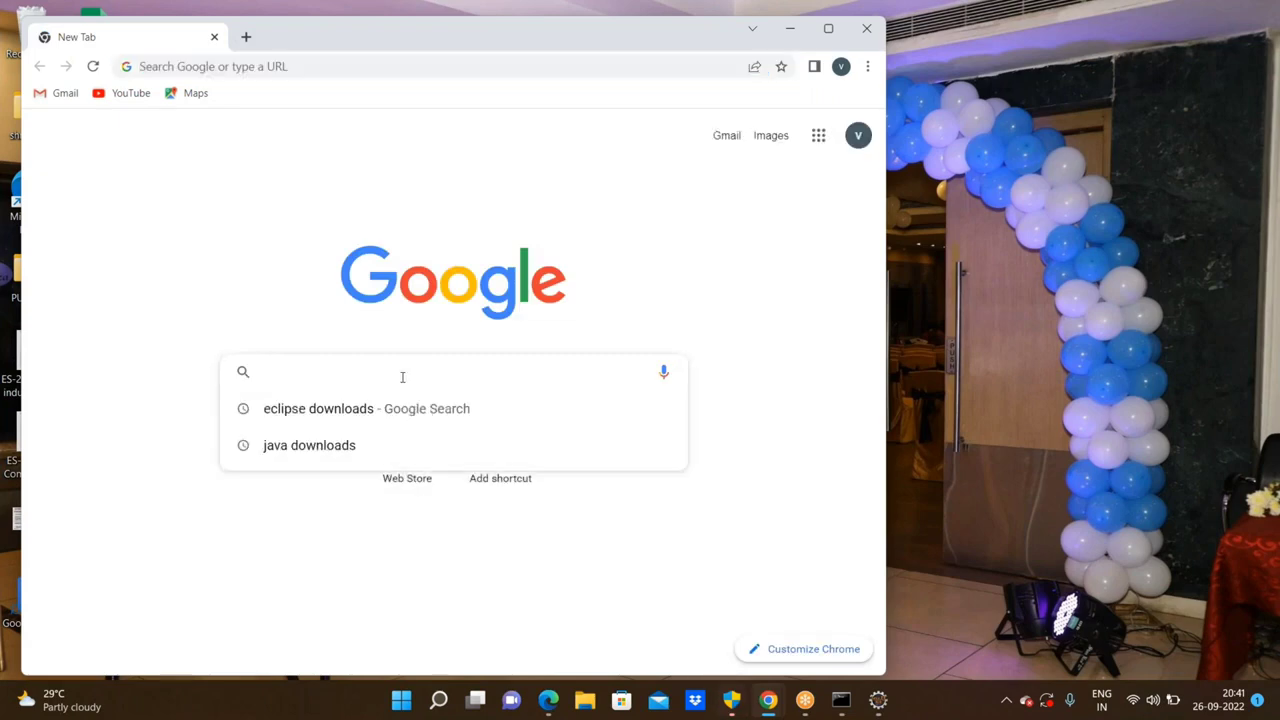
type("s")
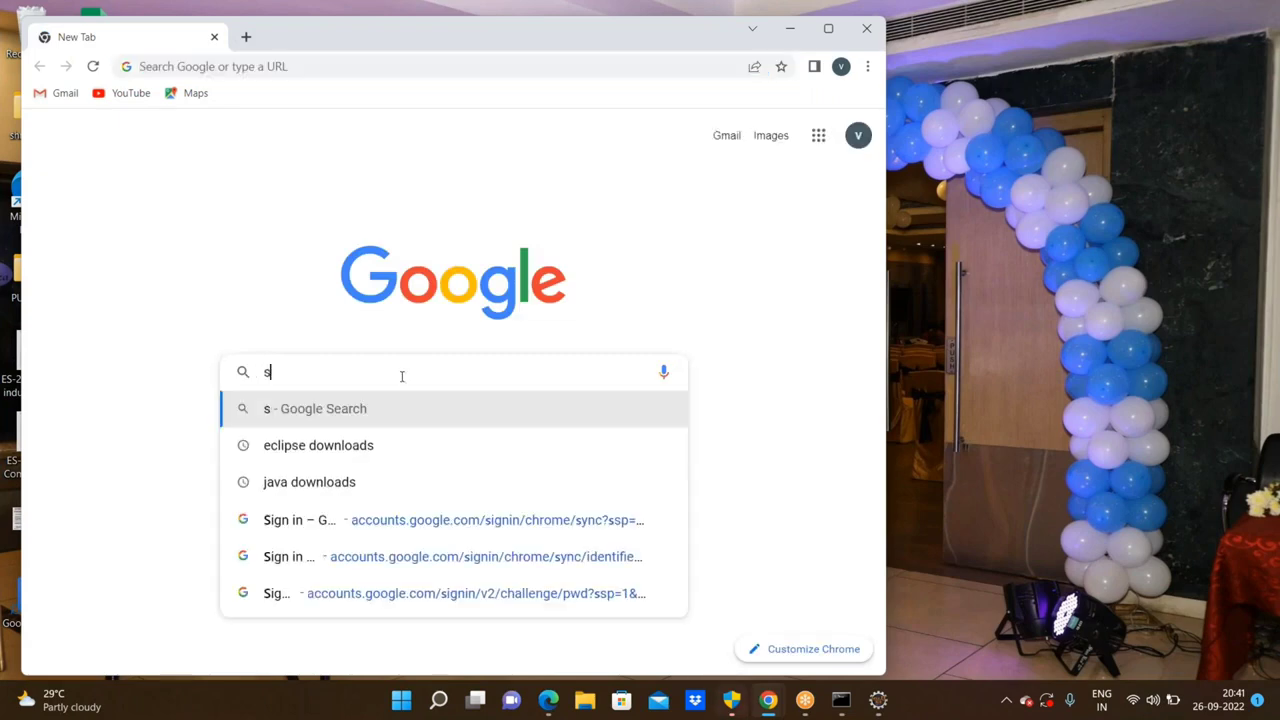